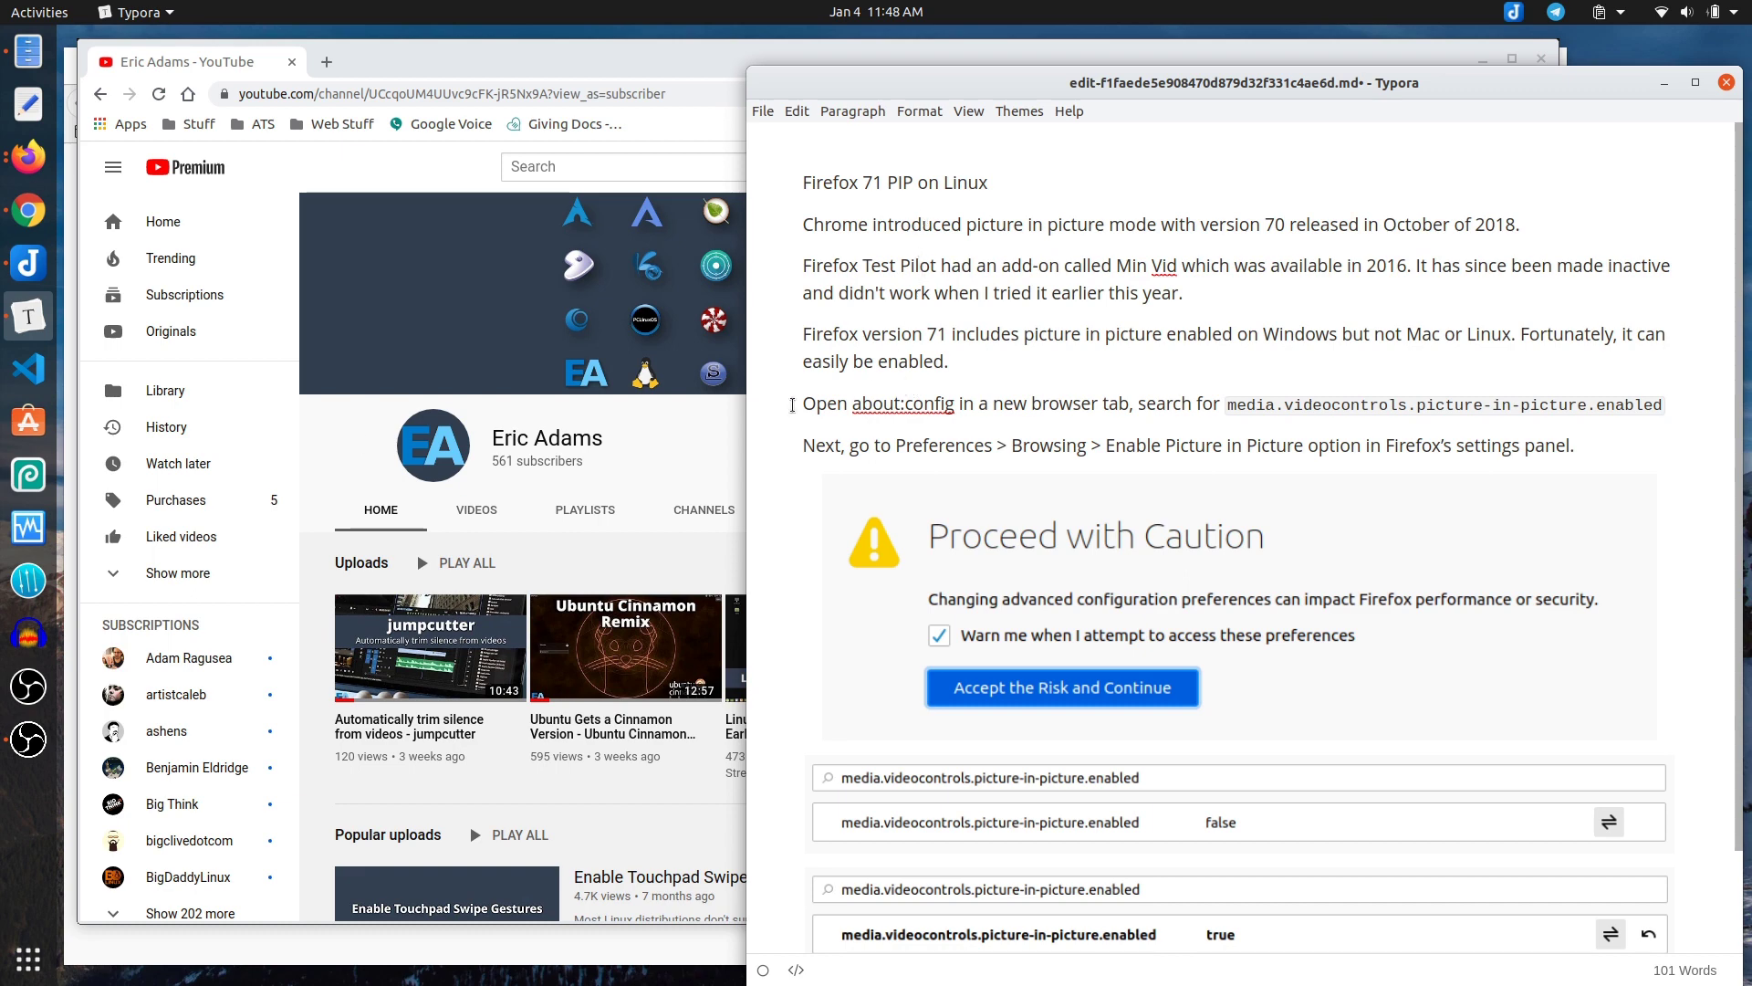
- Raise the Chrome window showing the YouTube channel page above the Typora draft
left_click(350, 453)
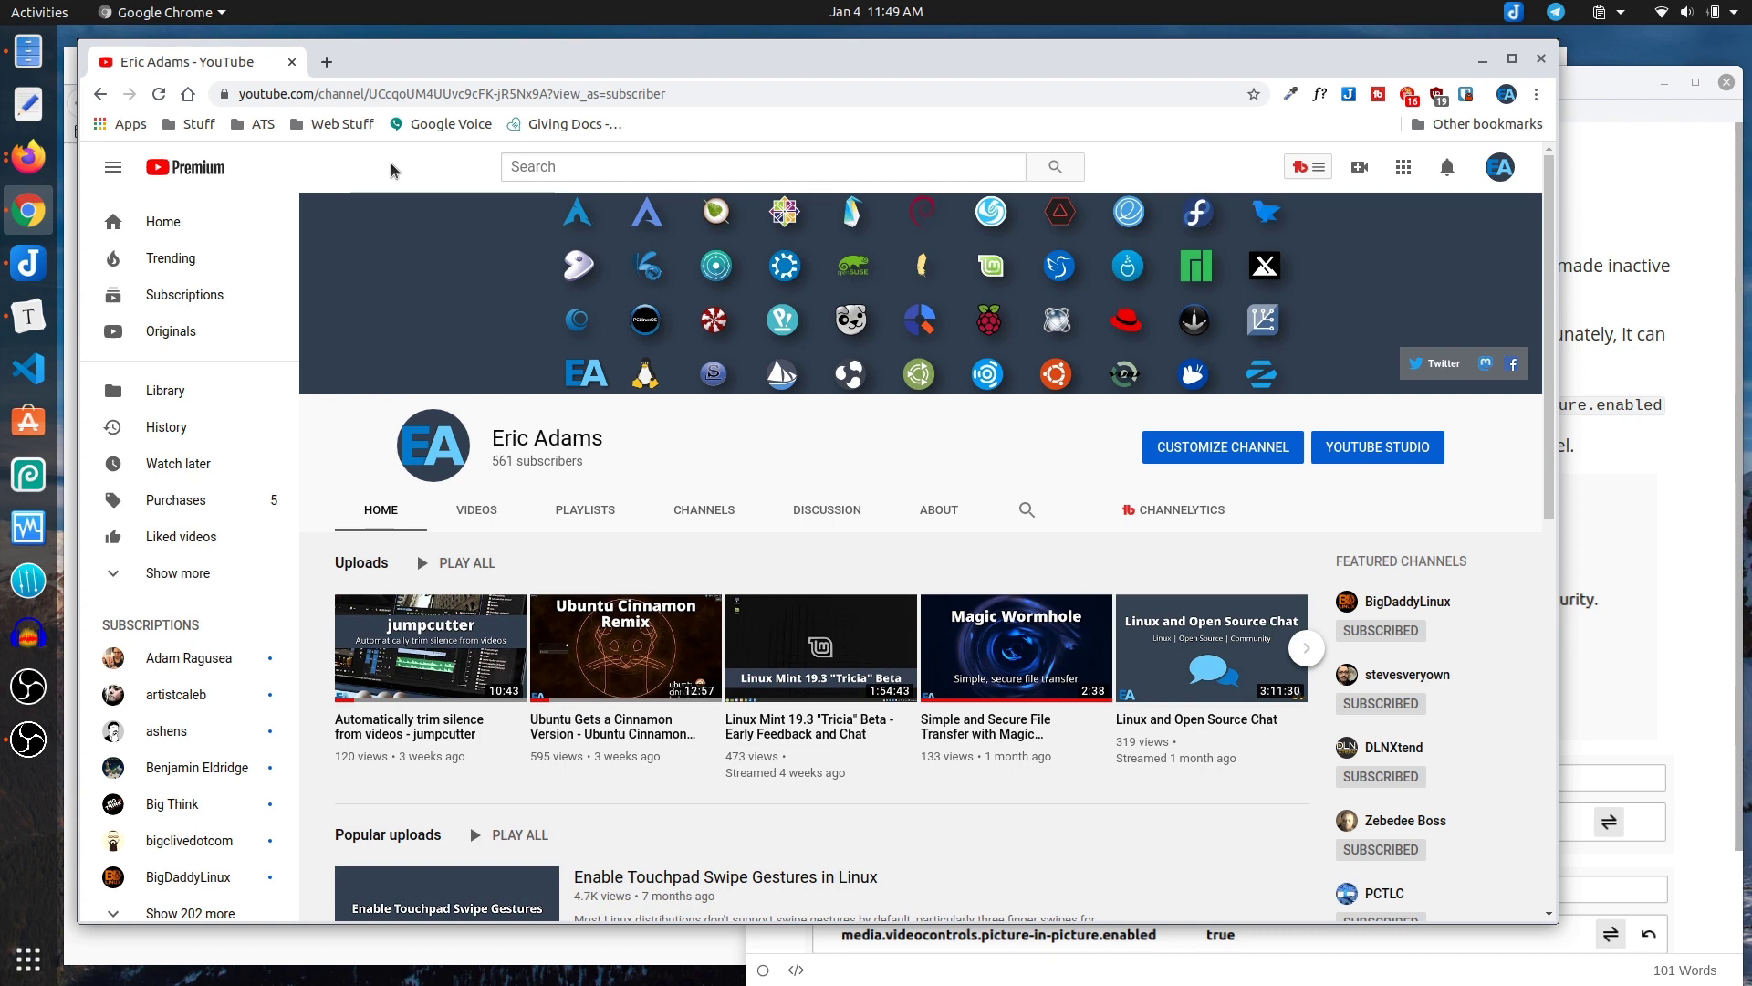
- Open and pause the jumpcutter video, then pop it into picture-in-picture via the double right-click menu
scroll(1186, 667, "down", 3)
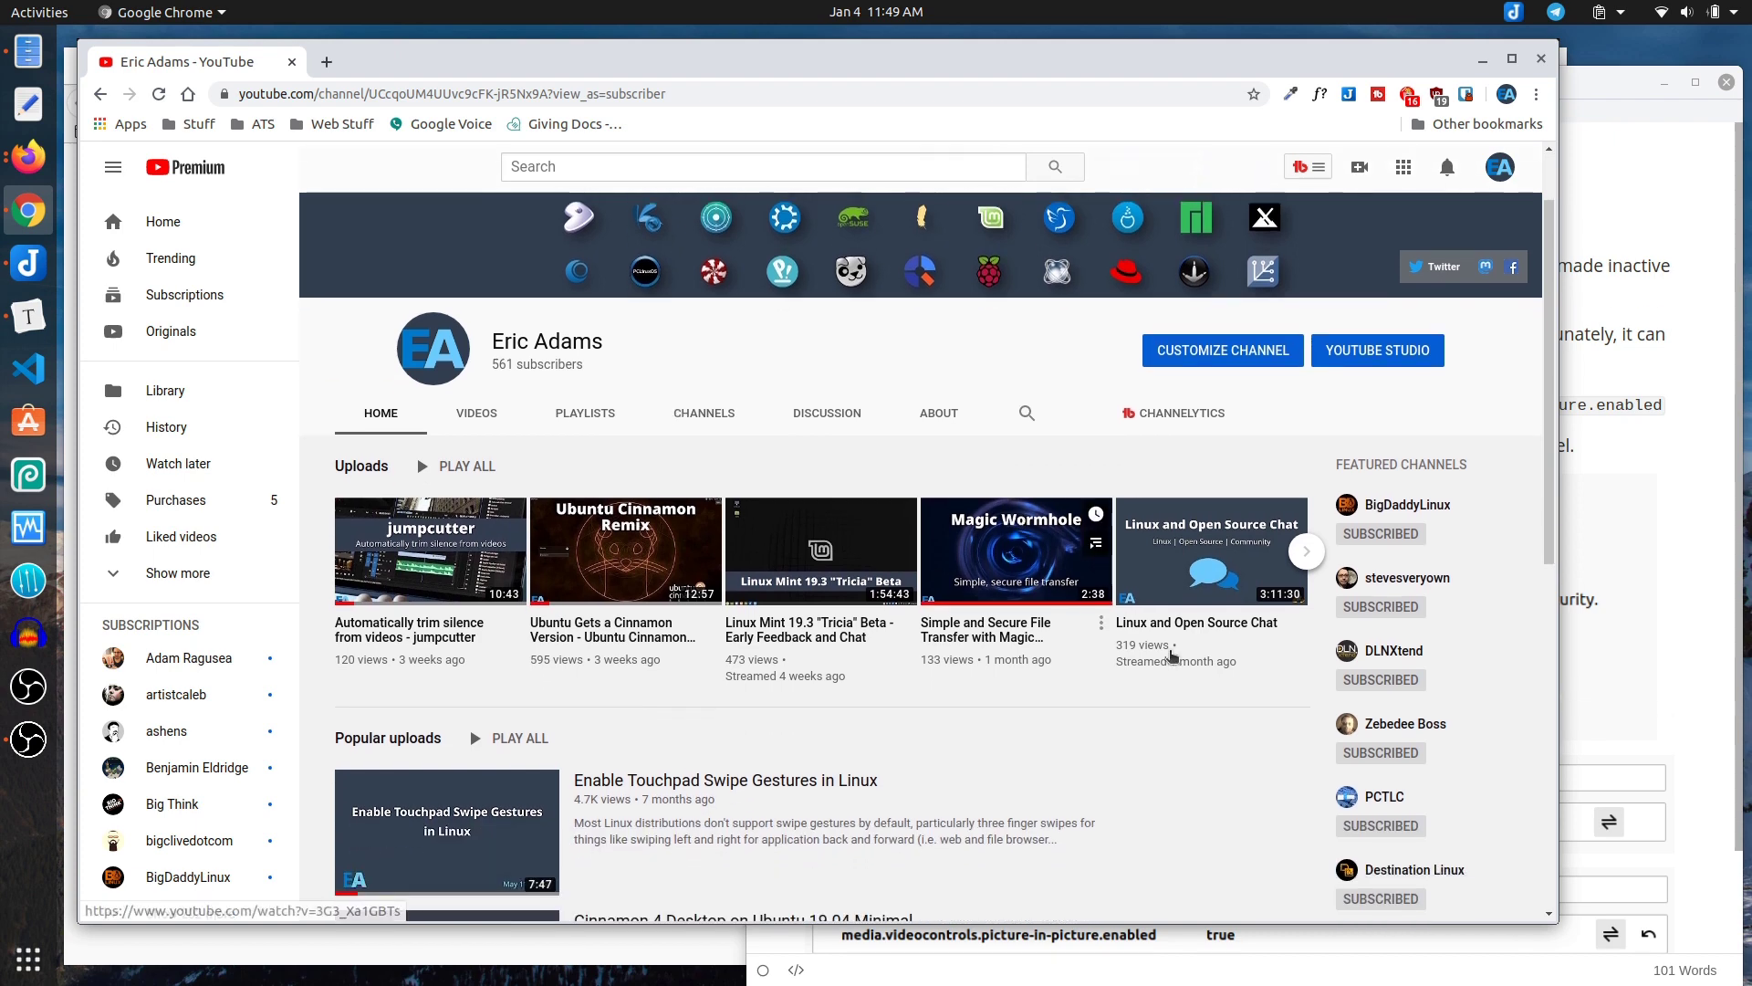
left_click(429, 444)
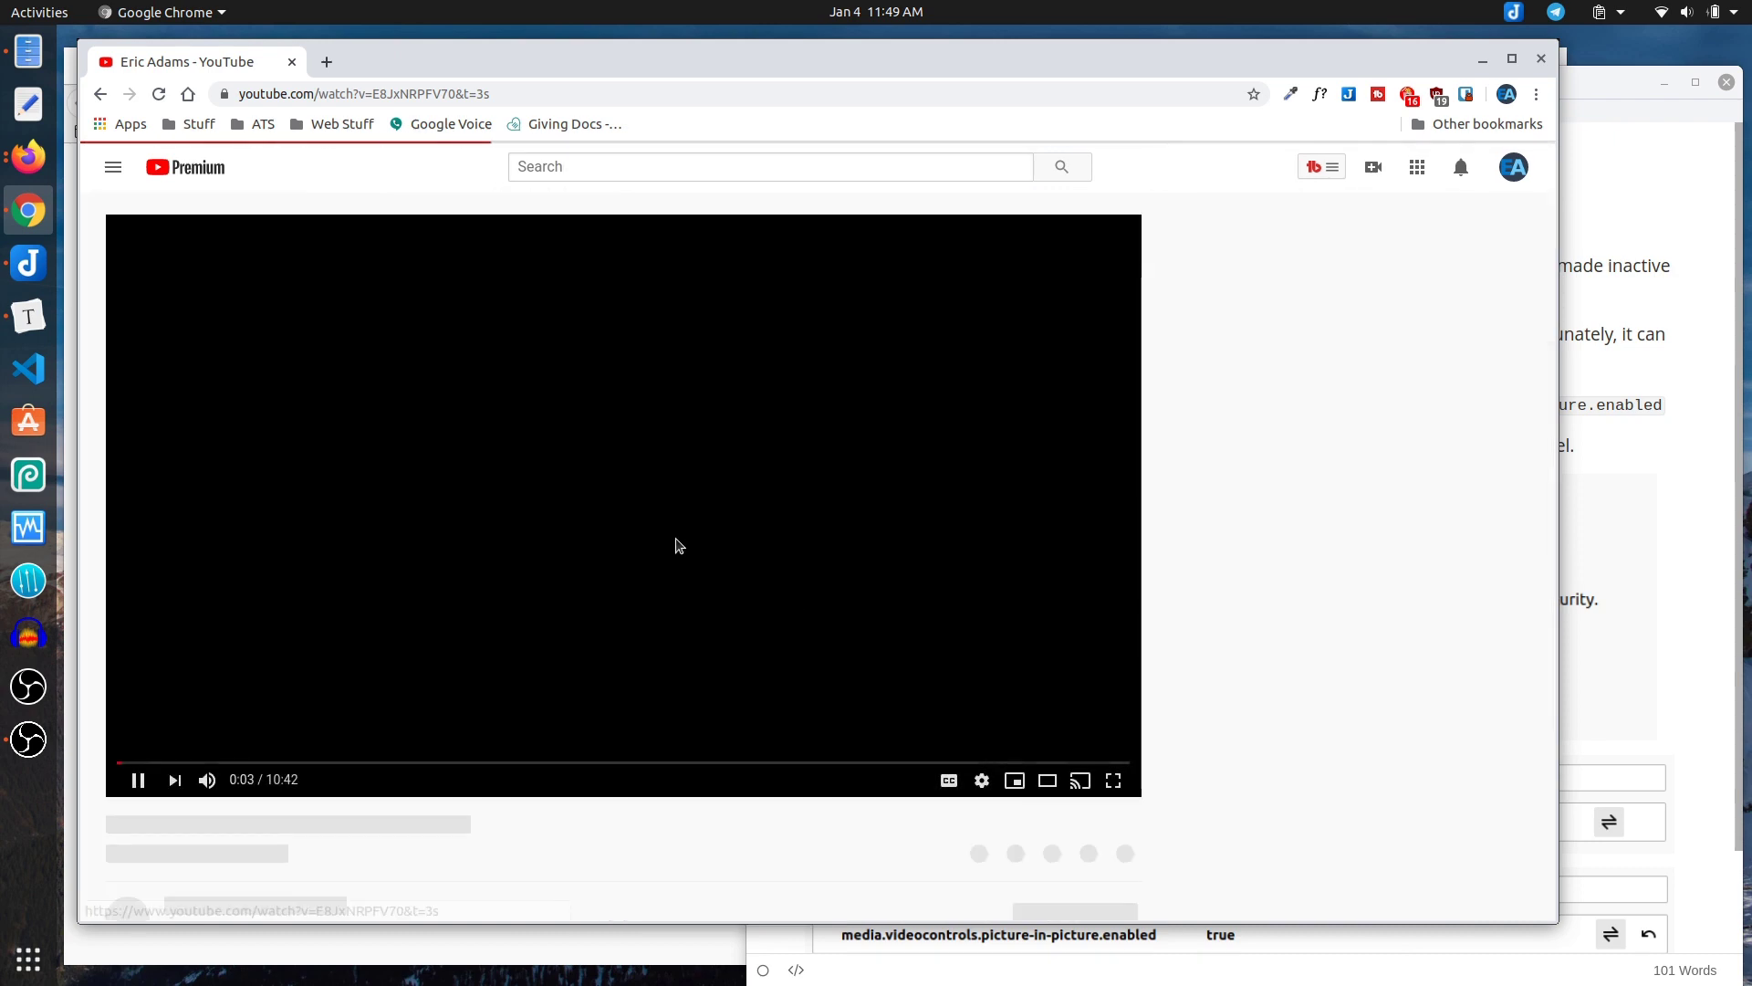
left_click(492, 527)
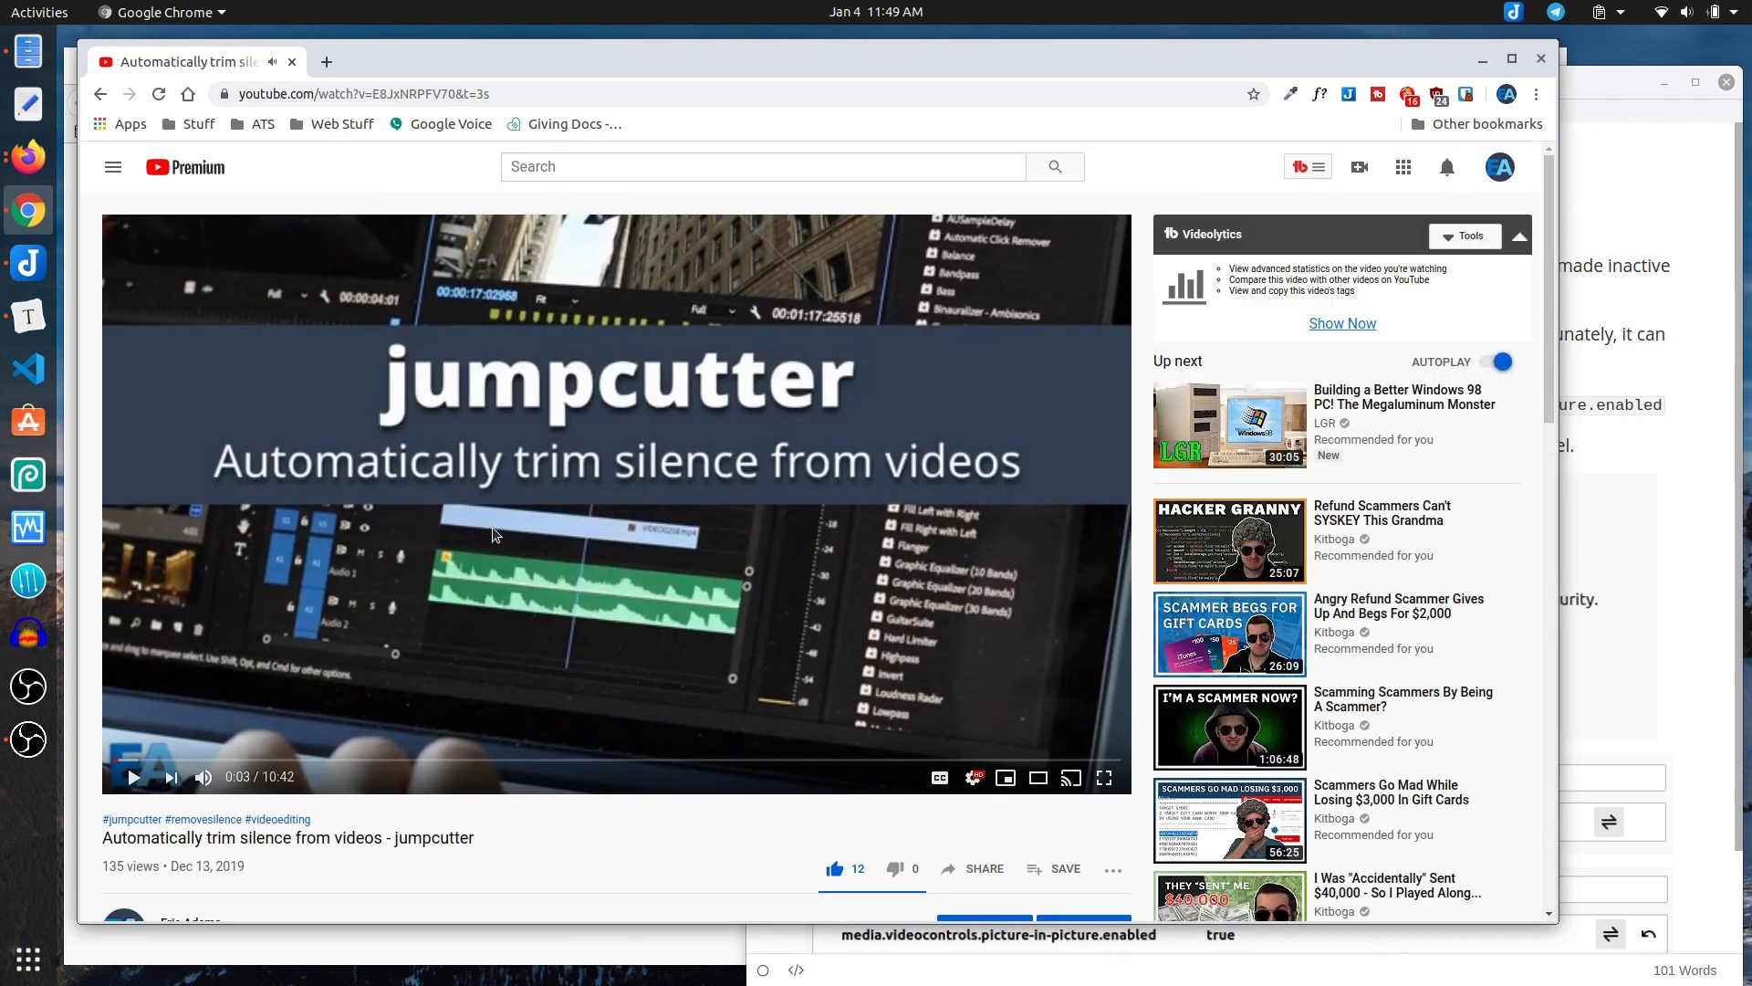
right_click(468, 421)
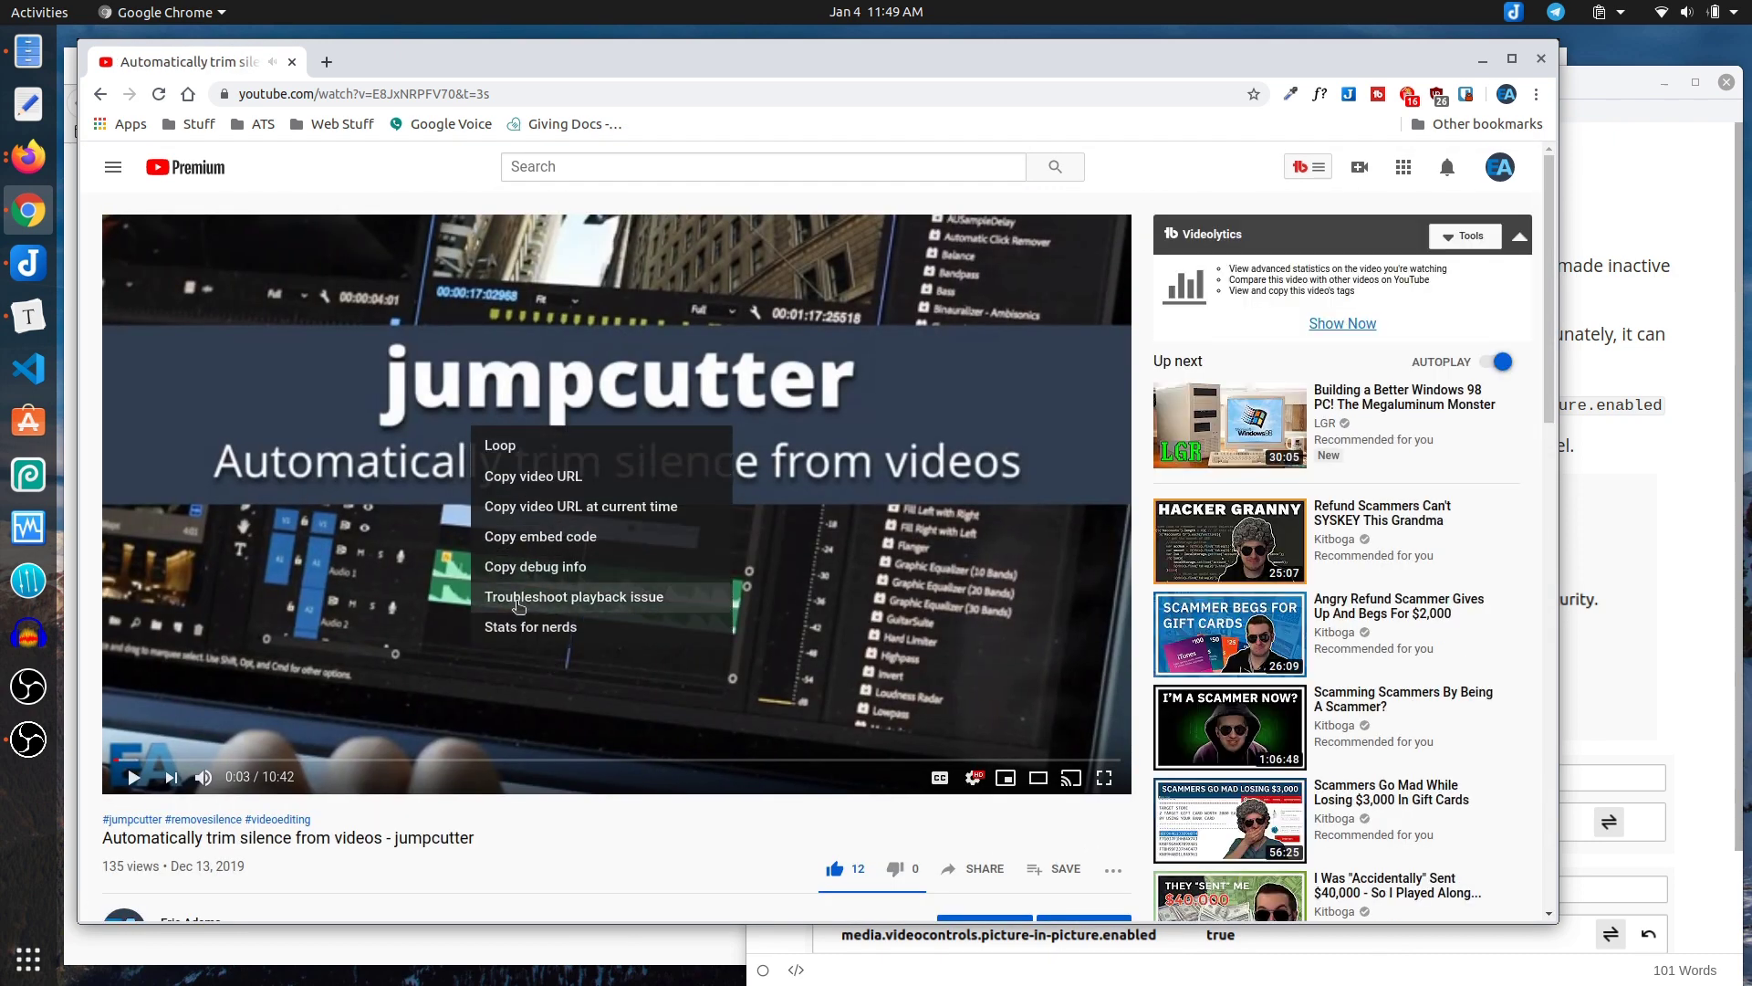
right_click(422, 516)
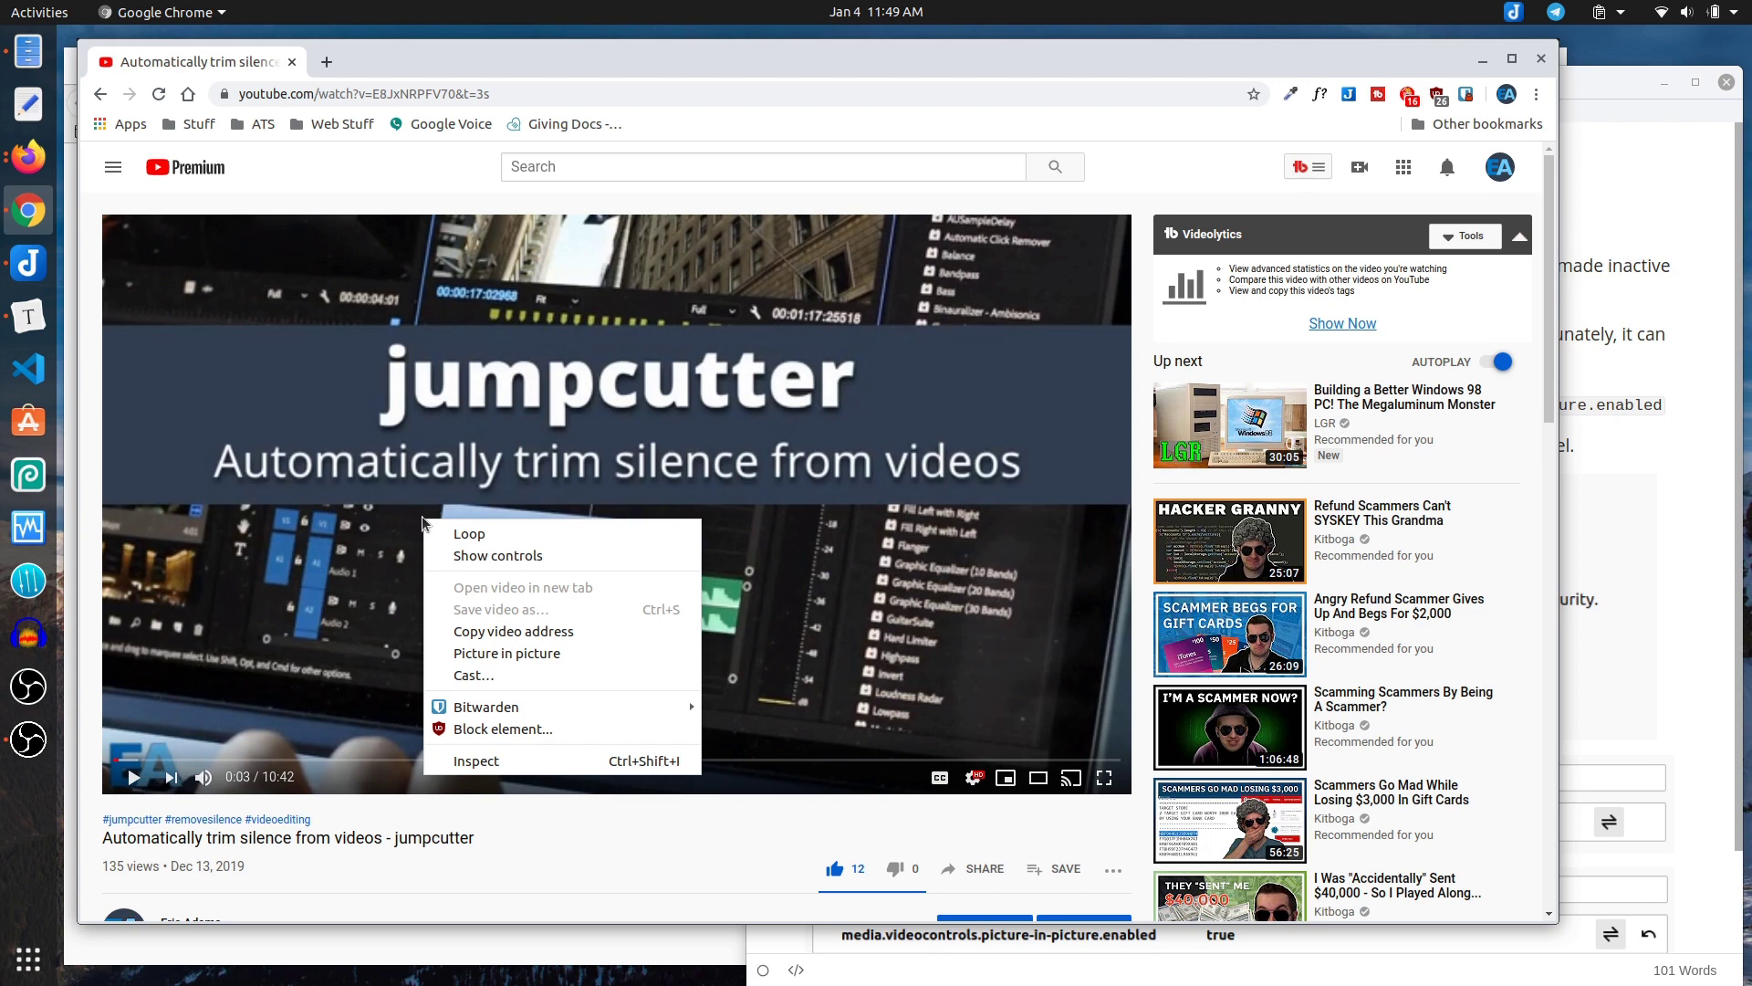
left_click(497, 653)
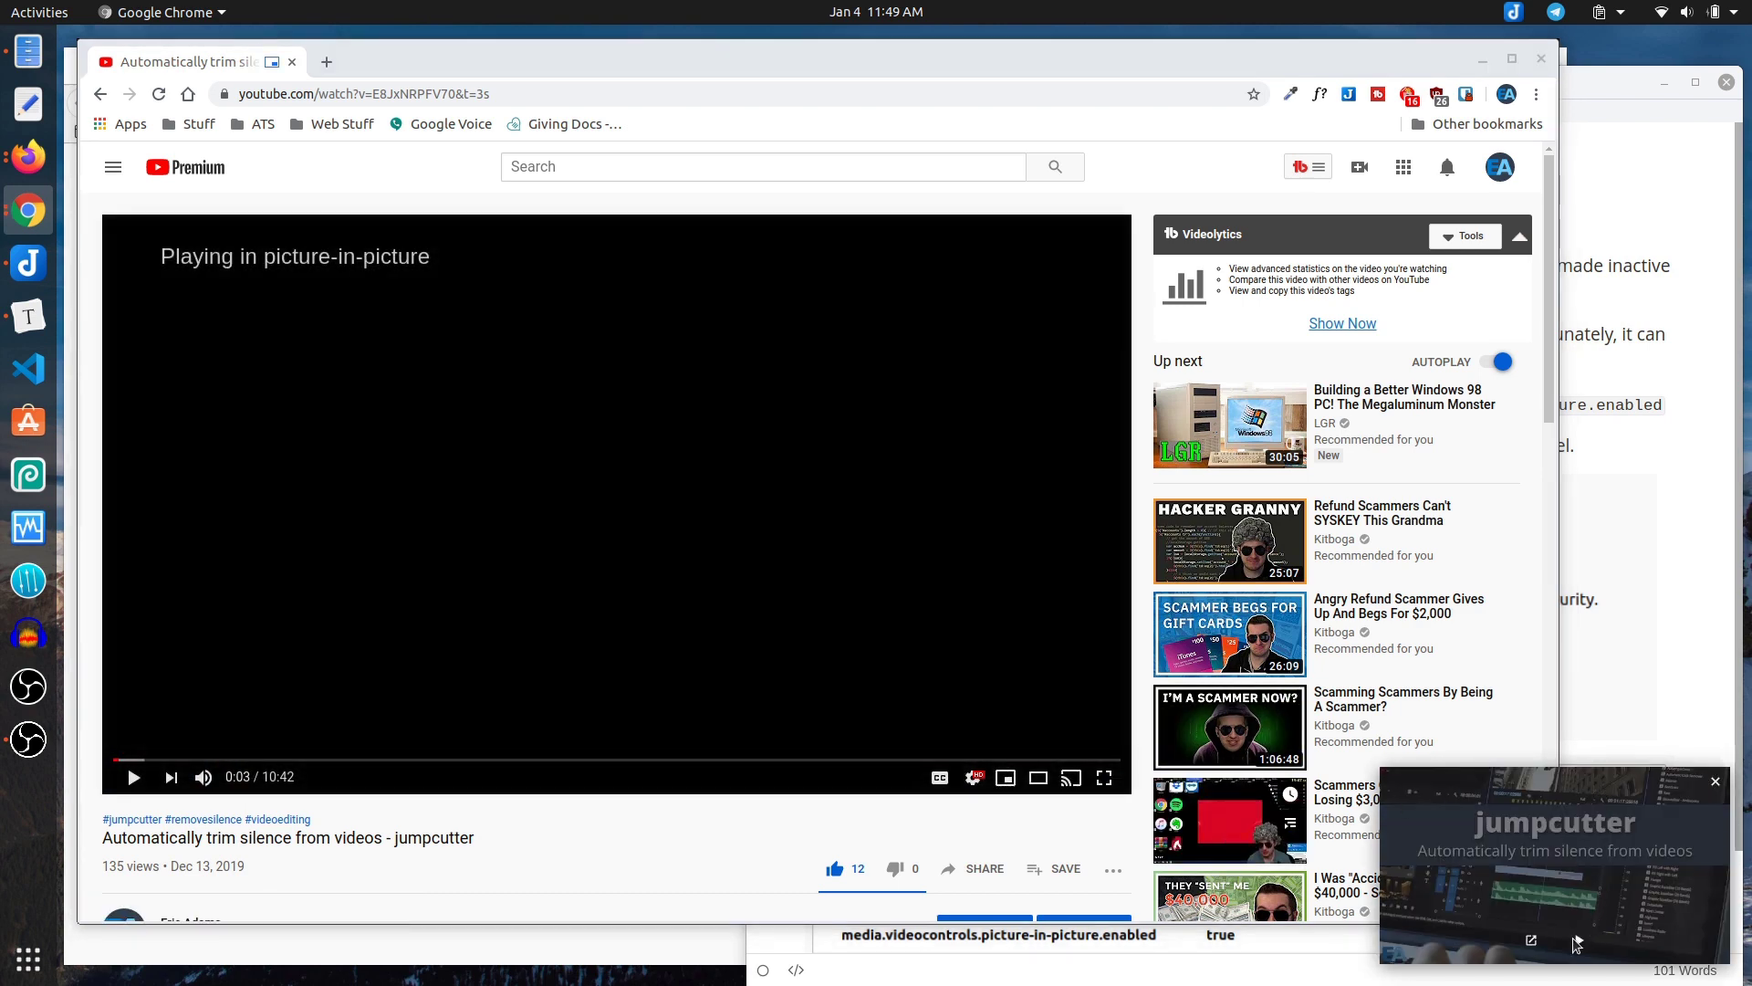
- Move and enlarge the floating jumpcutter video across the screen, then close the picture-in-picture window
left_click(1625, 142)
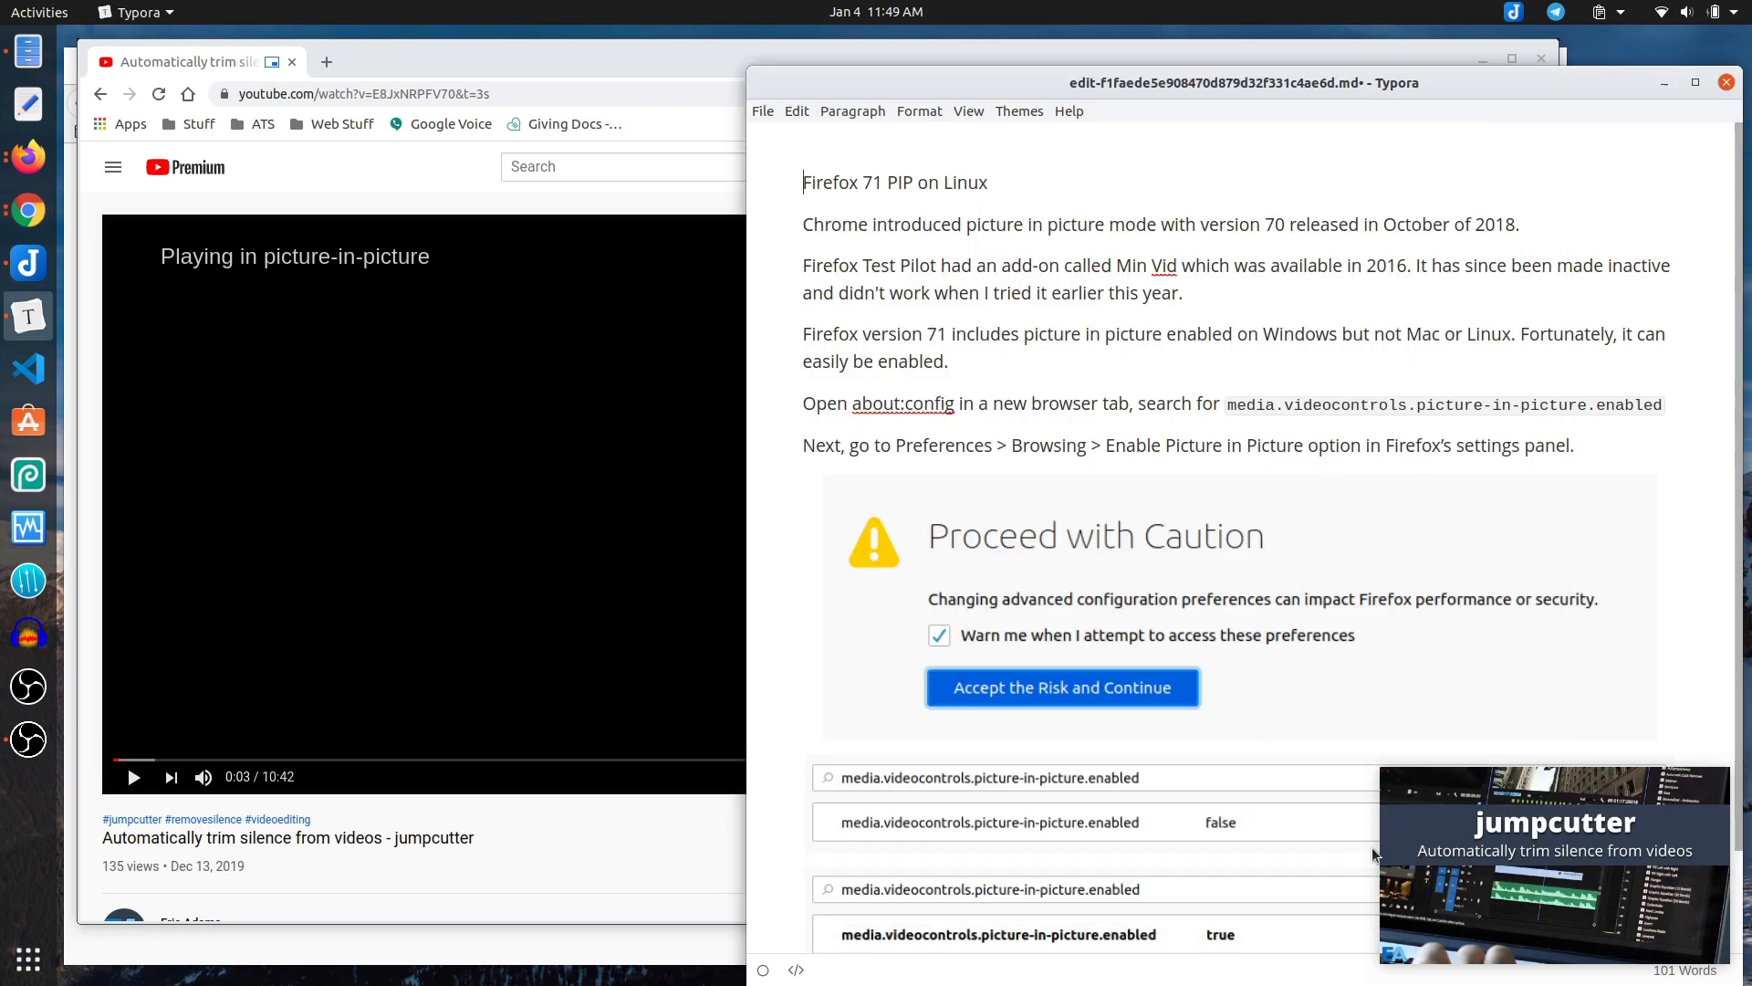
left_click(584, 46)
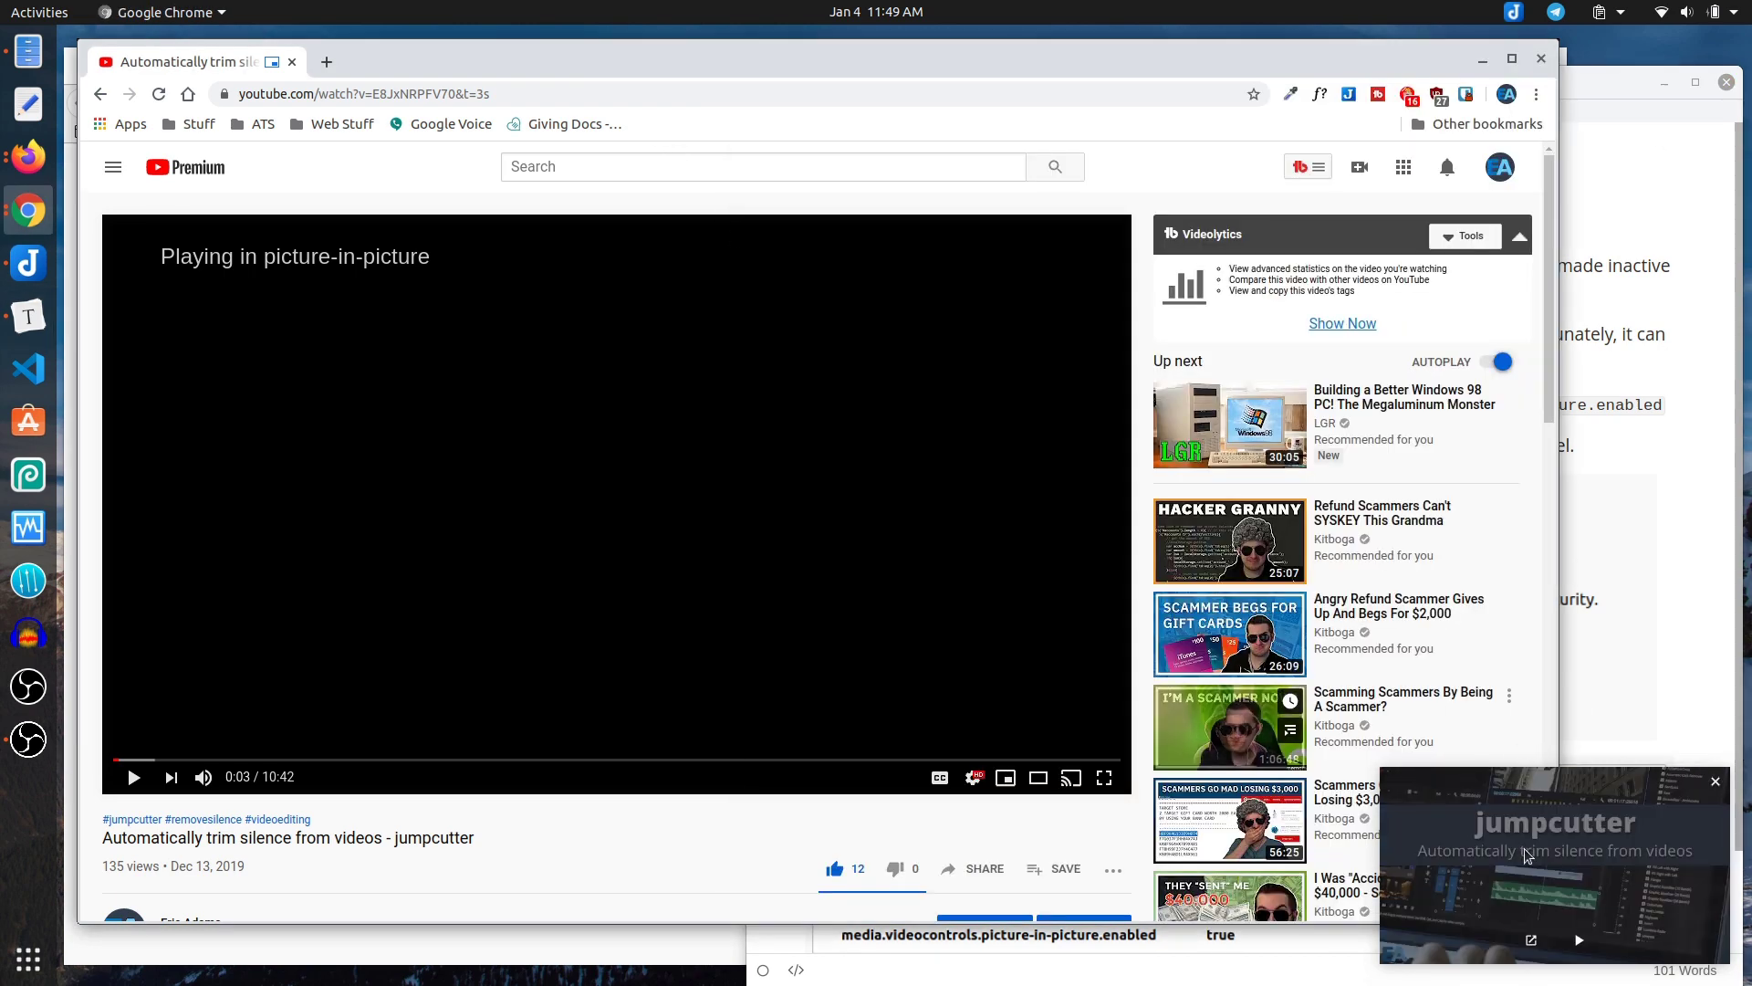
left_click_drag(1547, 850, 260, 139)
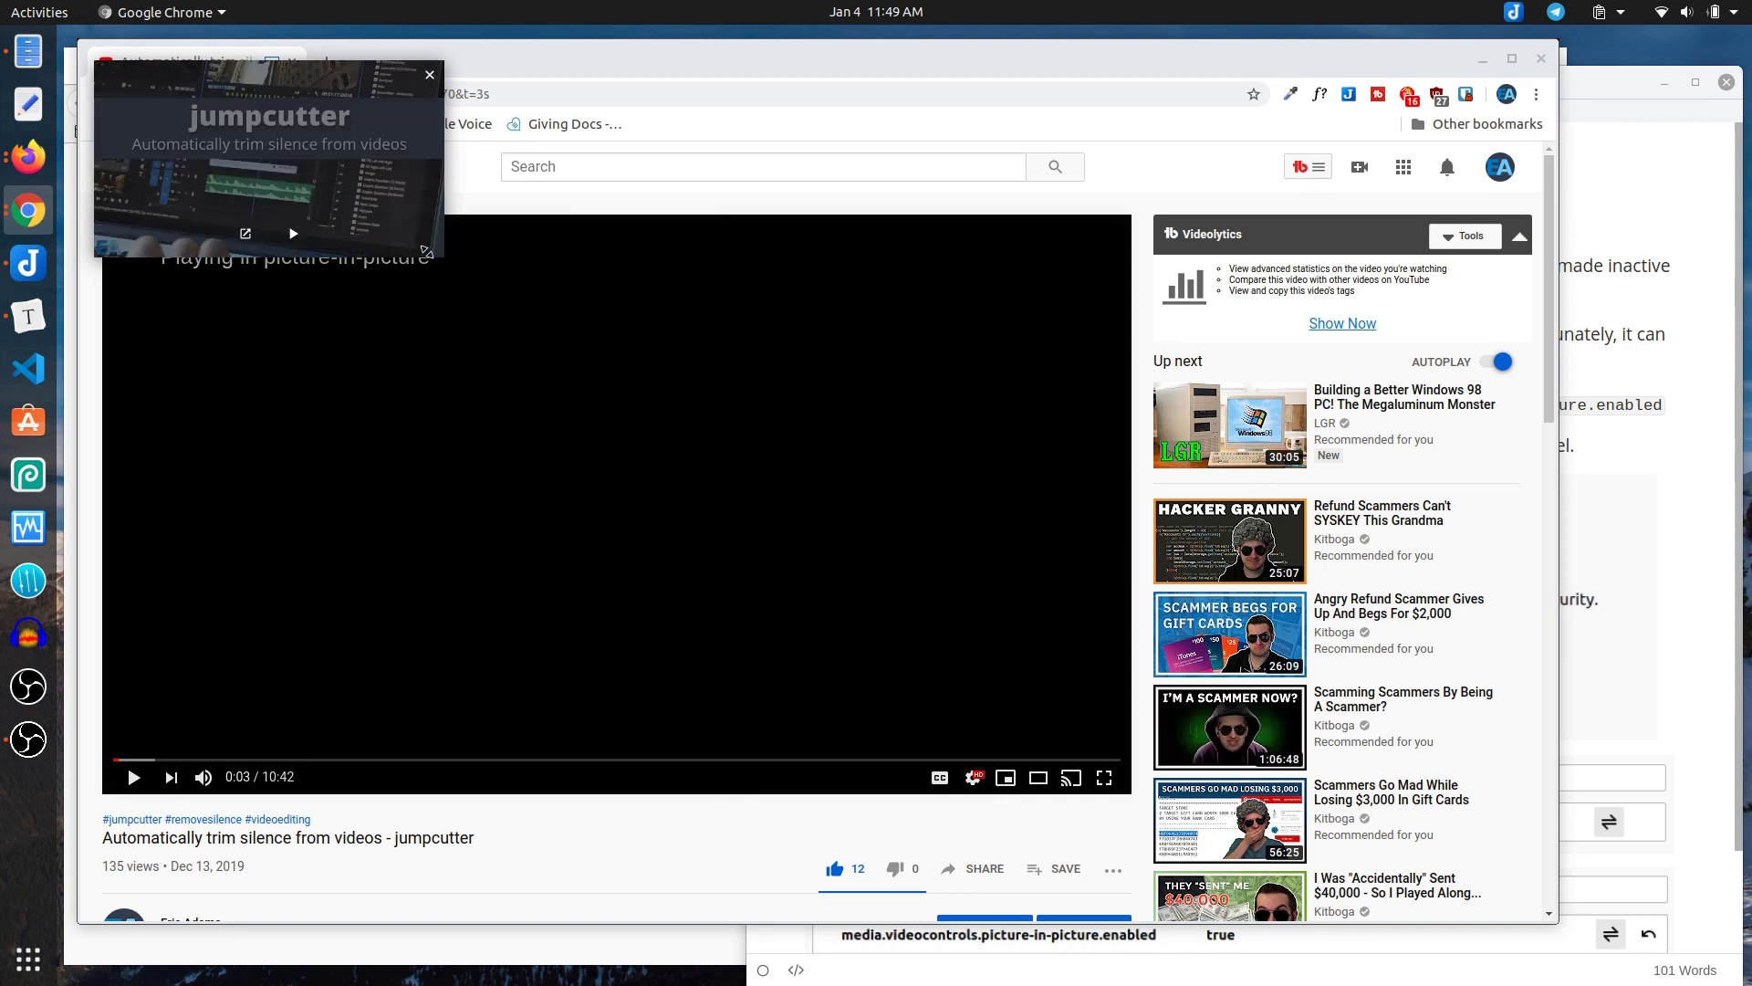
left_click_drag(447, 259, 371, 216)
mouse_move(269, 141)
left_click_drag(269, 141, 1563, 414)
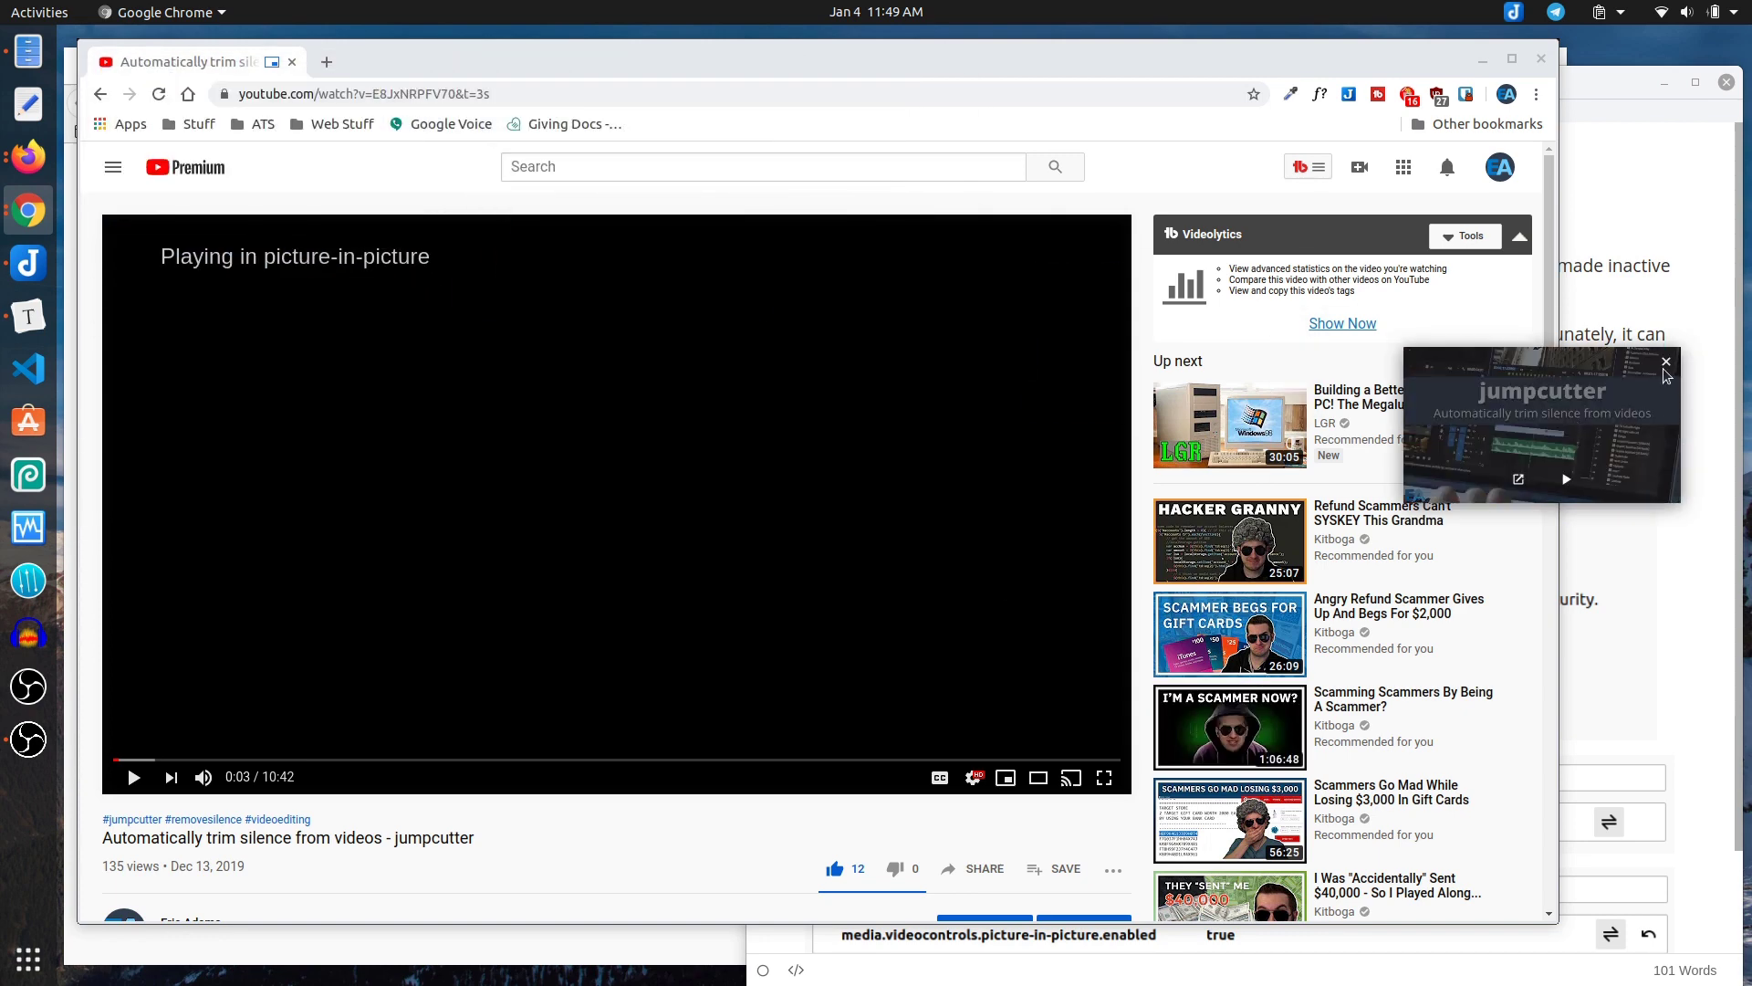
left_click(1679, 349)
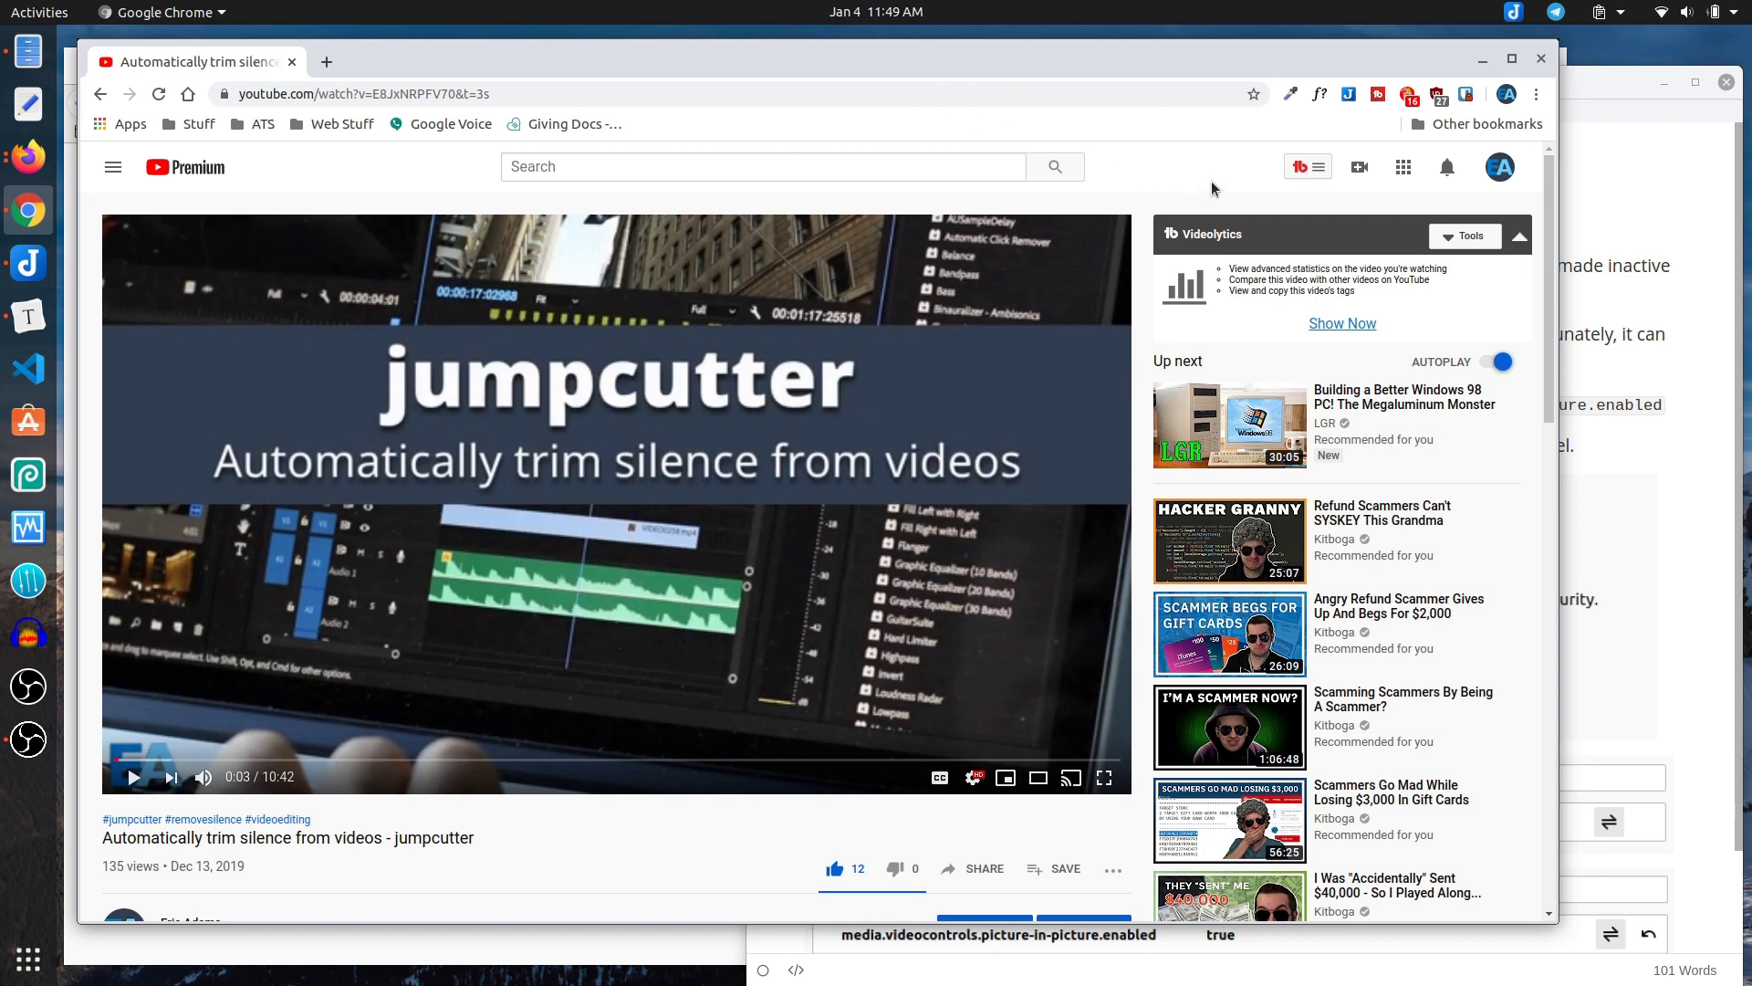
- Bring the Typora draft 'Firefox 71 PIP on Linux' in front of Chrome's paused video
left_click(1585, 80)
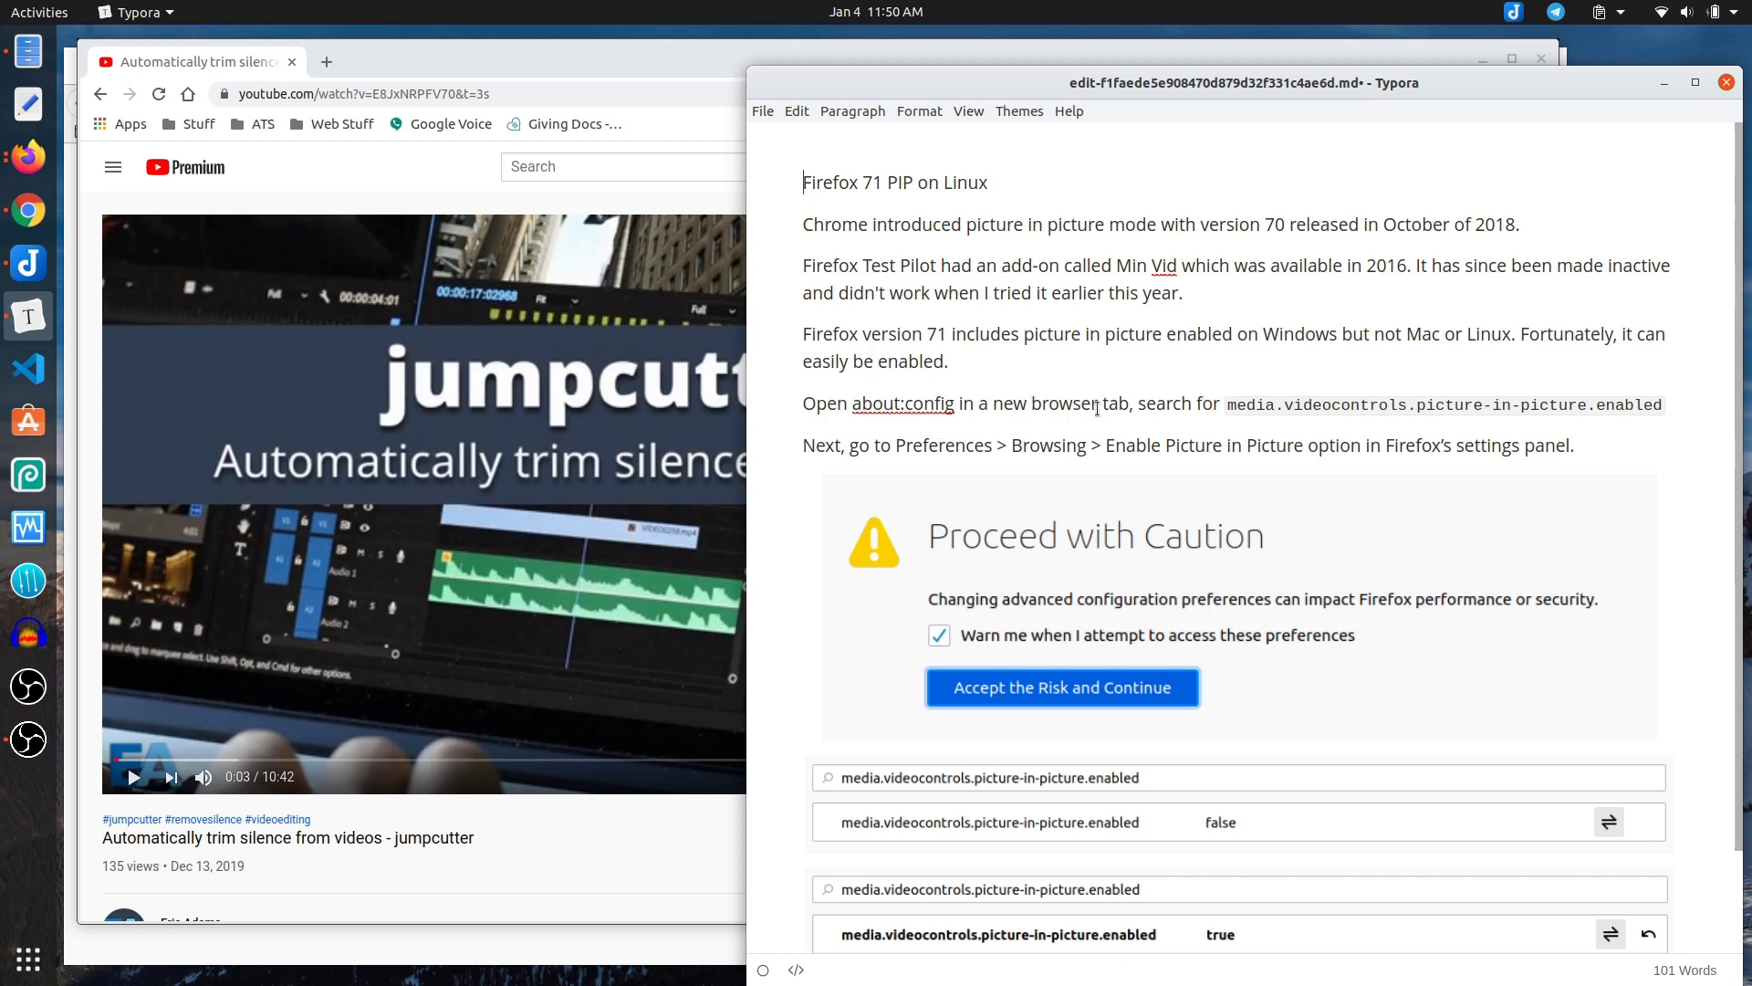
- Close Chrome and load about:config in Firefox, accepting the risk warning
key("alt+Tab")
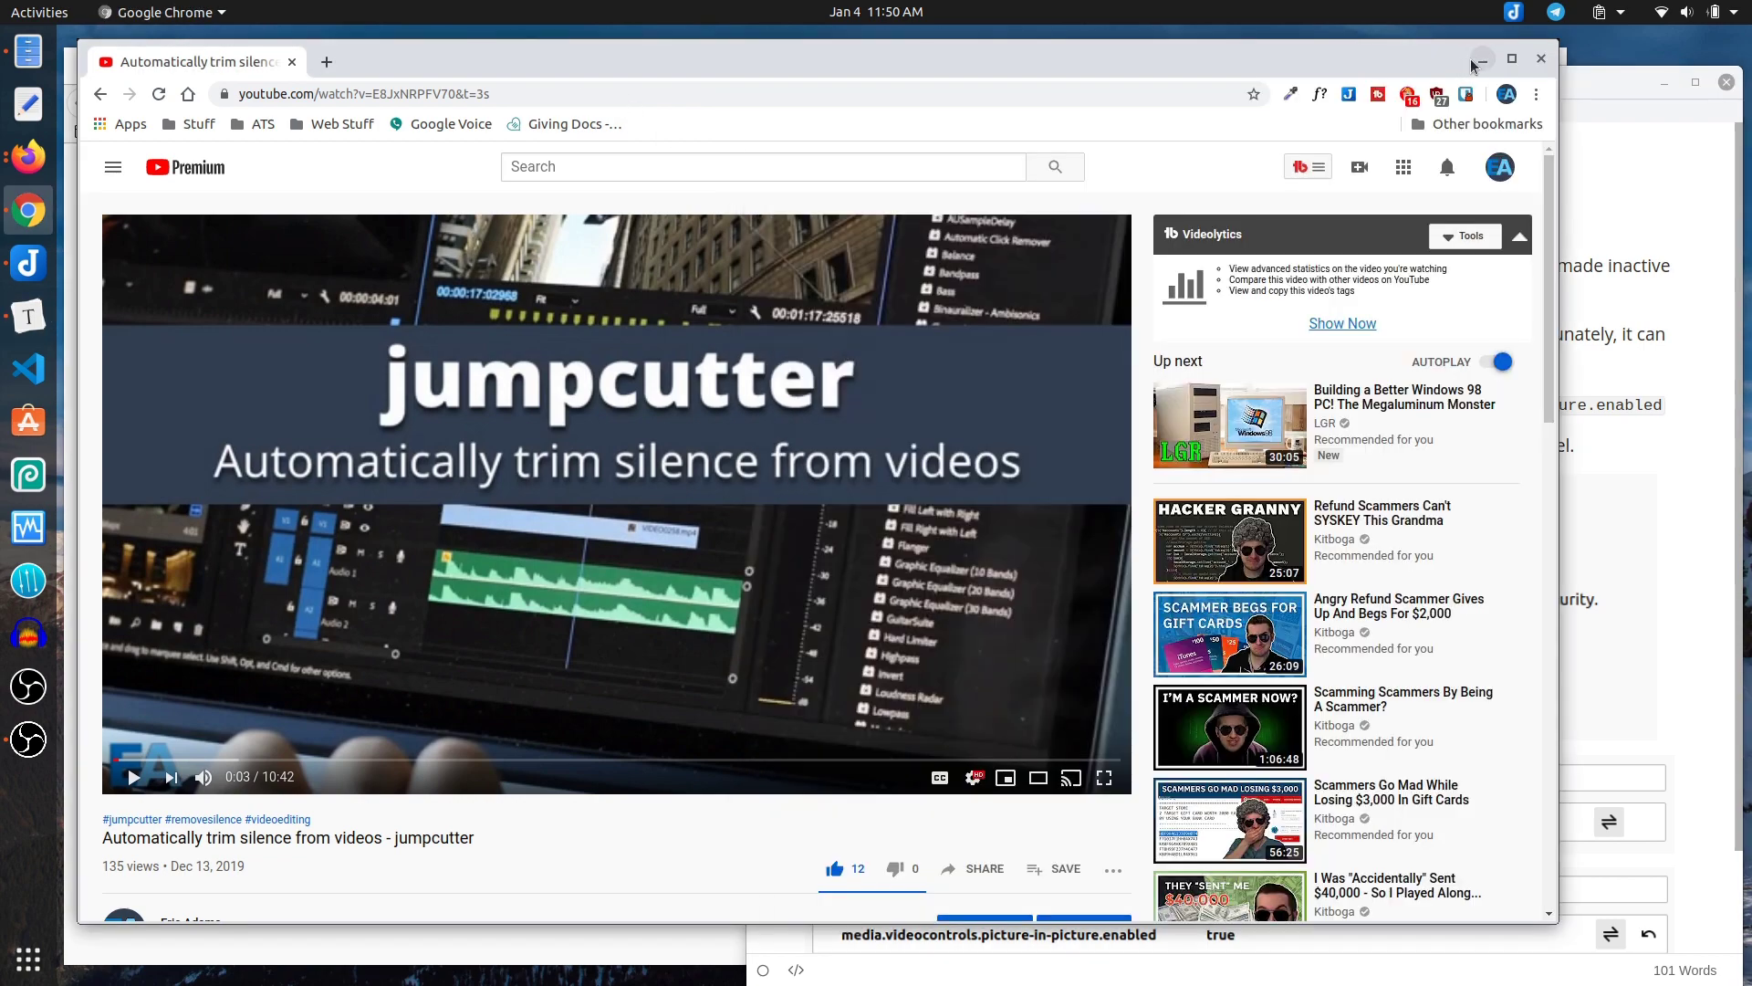
key("ctrl+w")
left_click(458, 58)
left_click(463, 103)
type("about:")
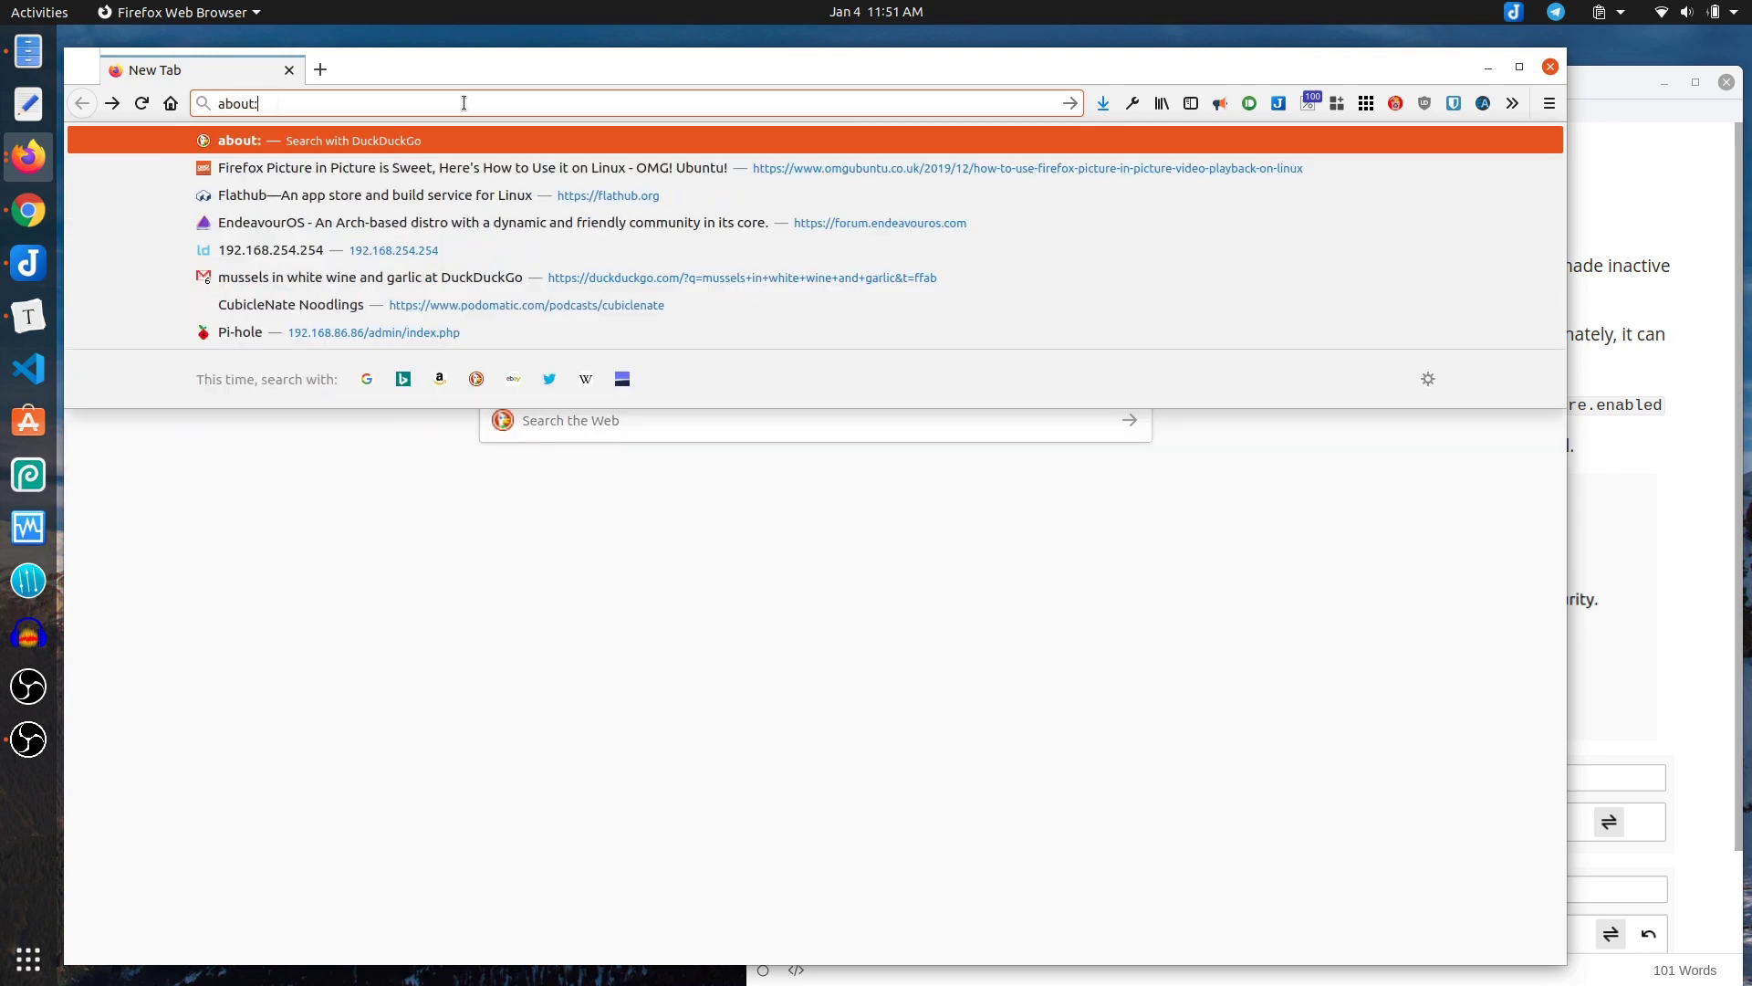
type("config")
key("Return")
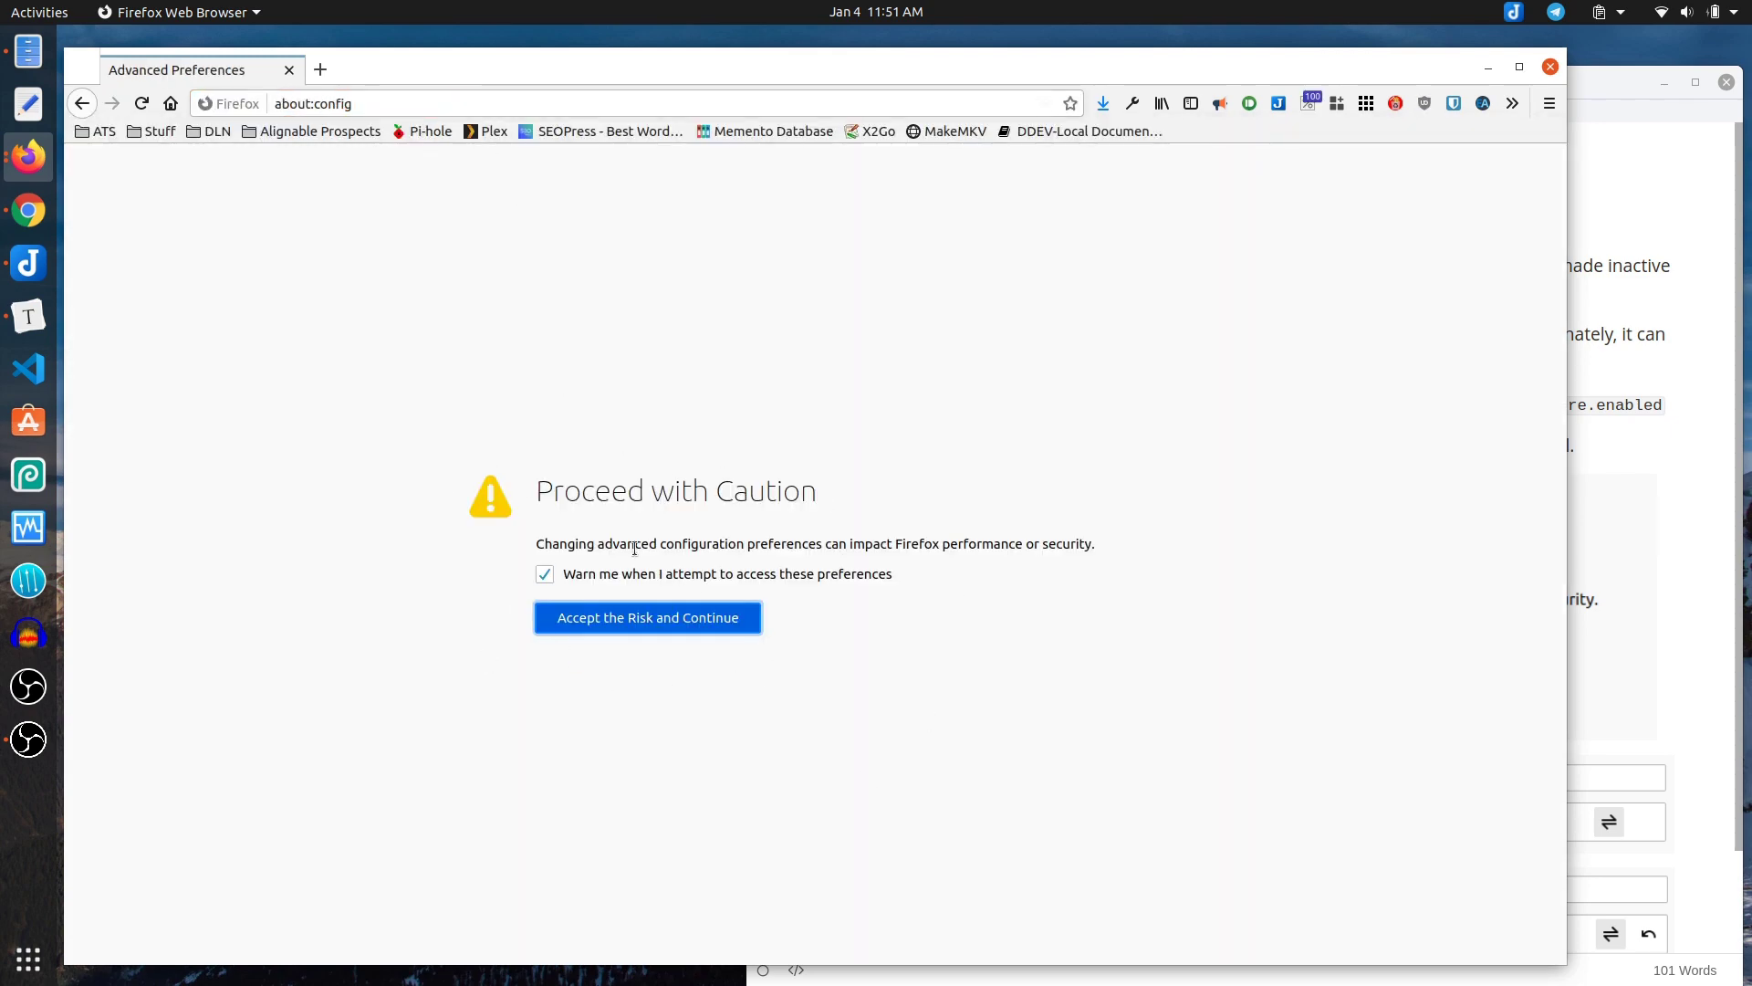
left_click(653, 620)
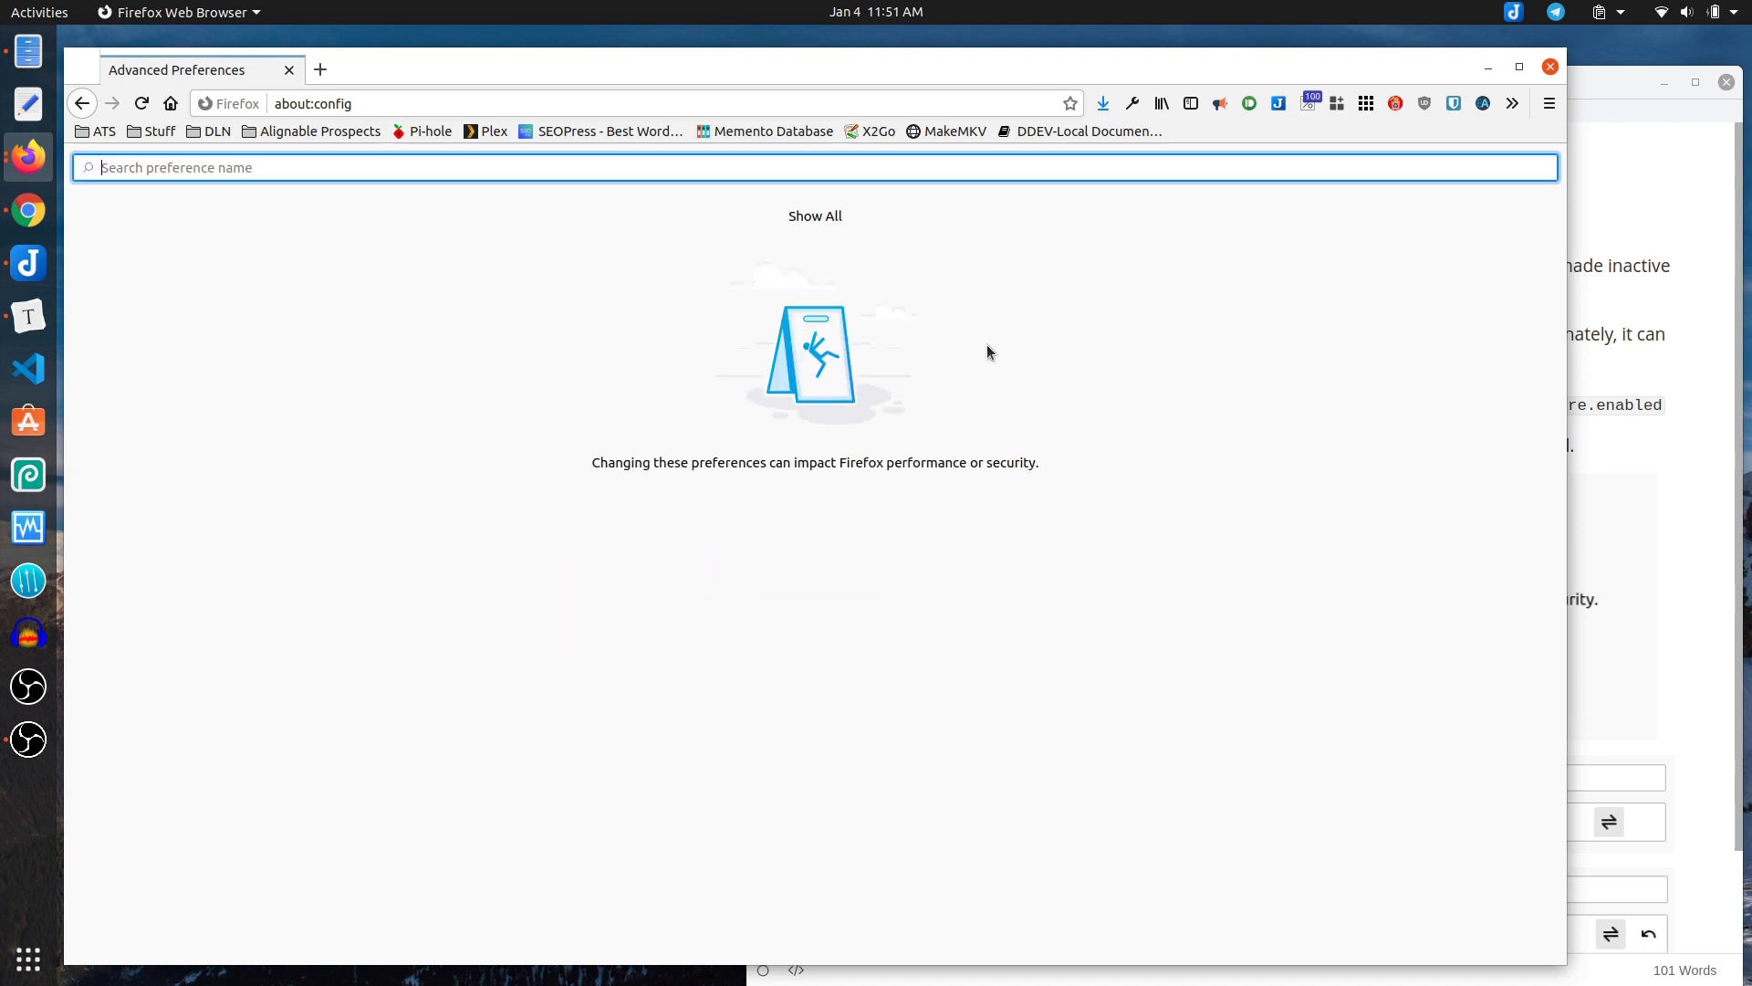
- Copy media.videocontrols.picture-in-picture.enabled from the Typora notes and paste it into about:config search
left_click(1612, 84)
left_click(1232, 404)
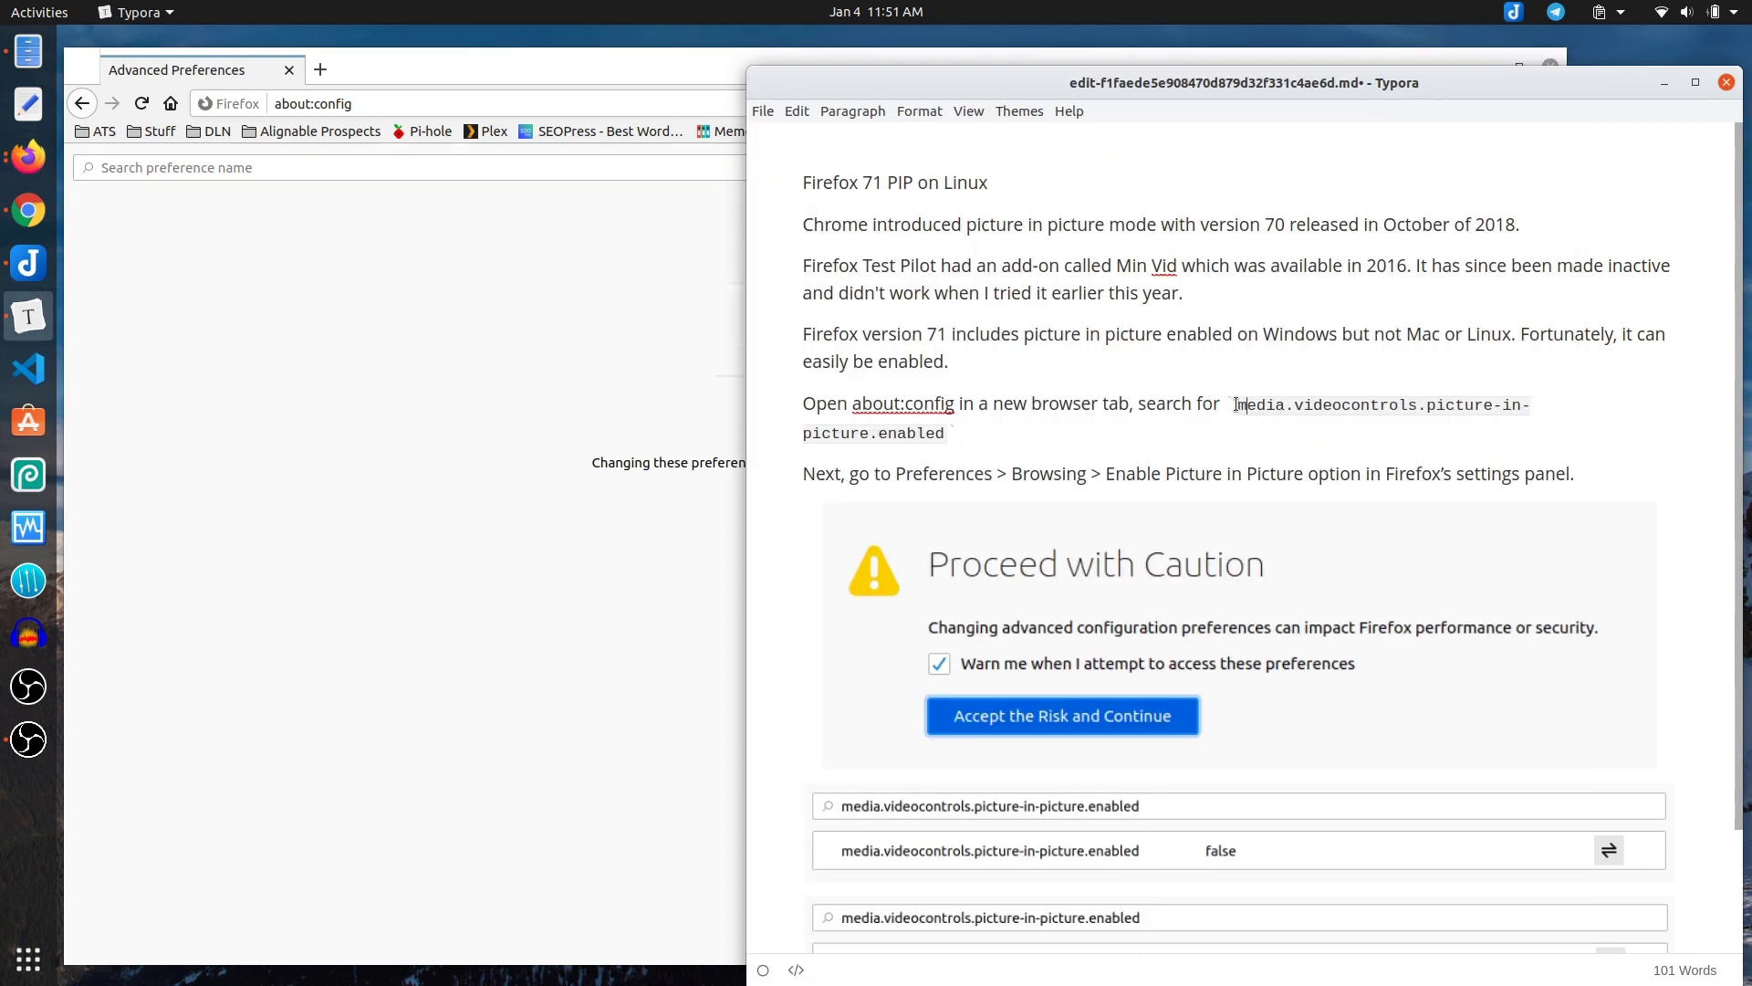
left_click_drag(1237, 403, 948, 429)
key("ctrl+c")
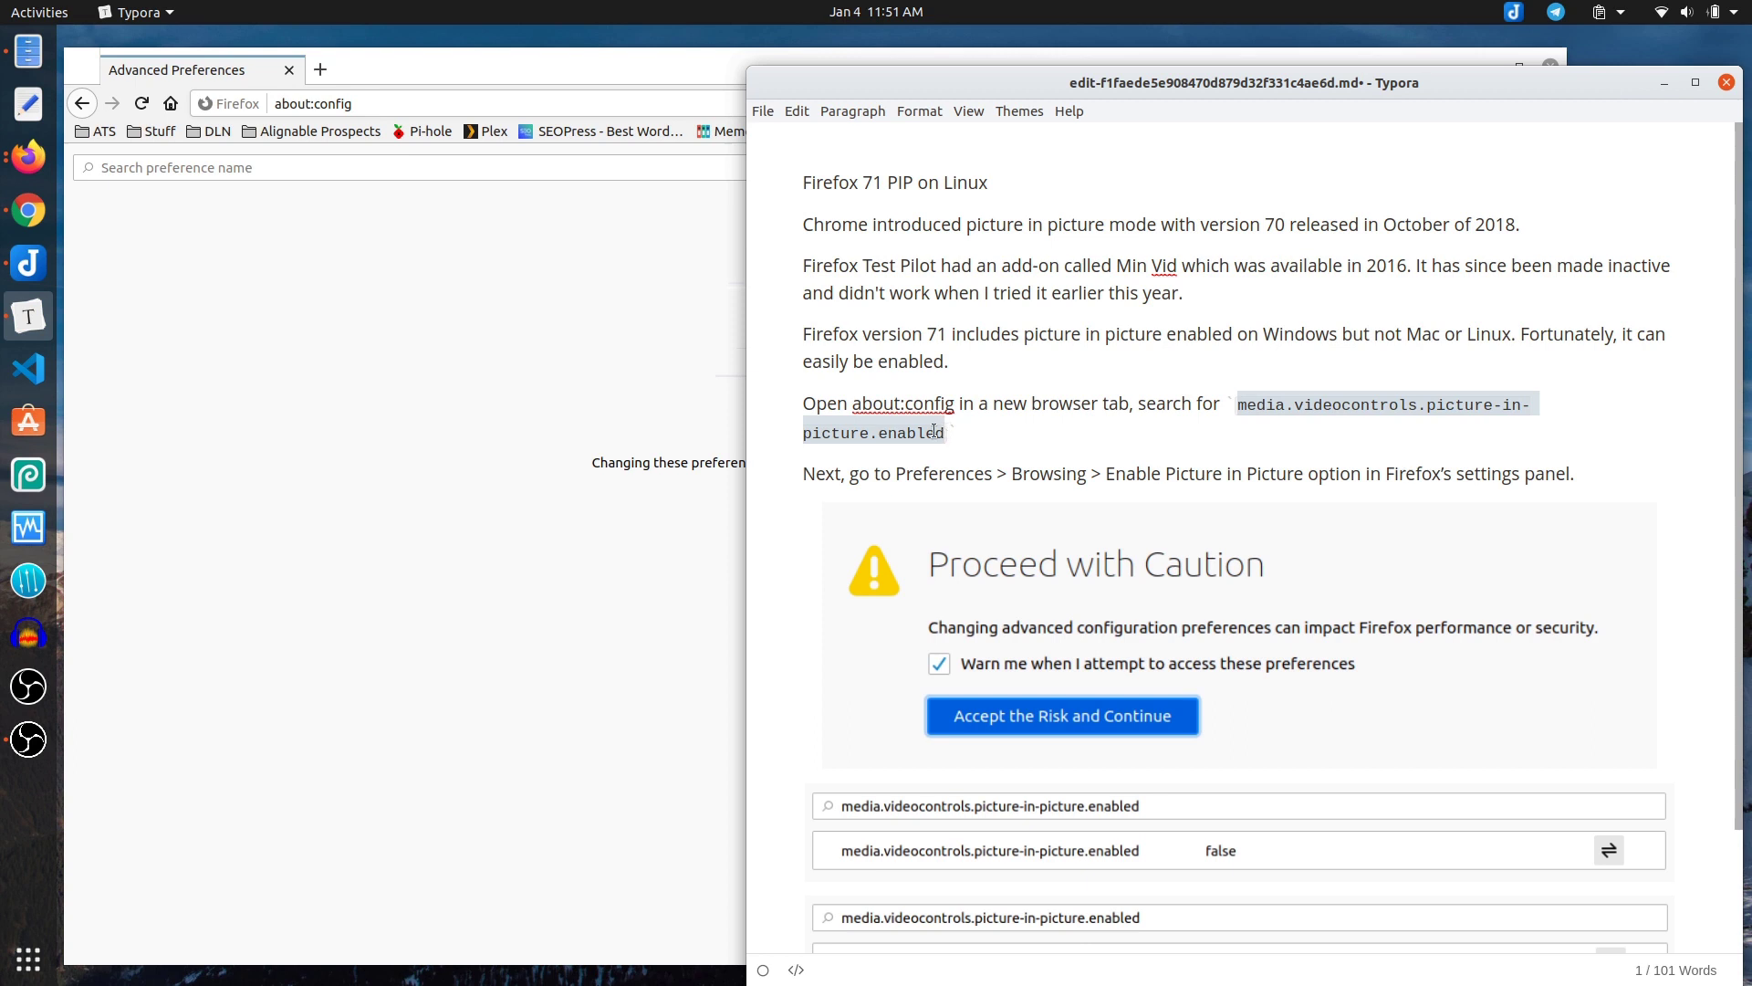
left_click(284, 167)
key("ctrl+v")
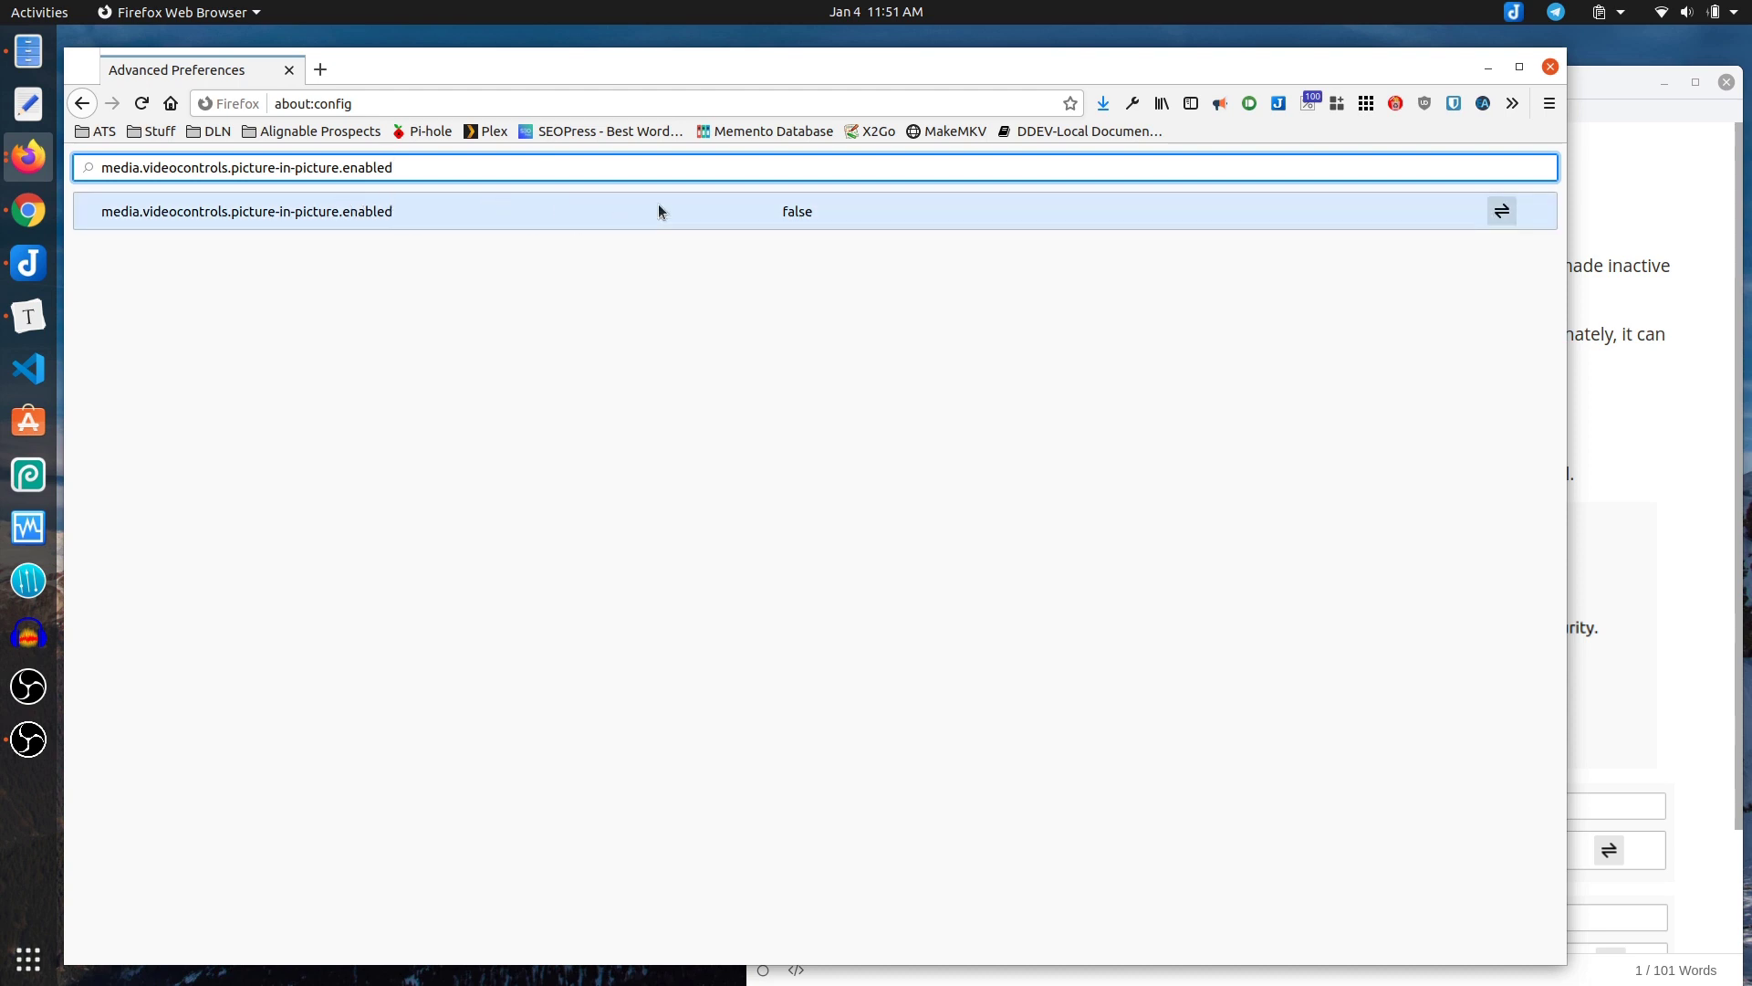
- Toggle media.videocontrols.picture-in-picture.enabled from false to true
left_click(1501, 211)
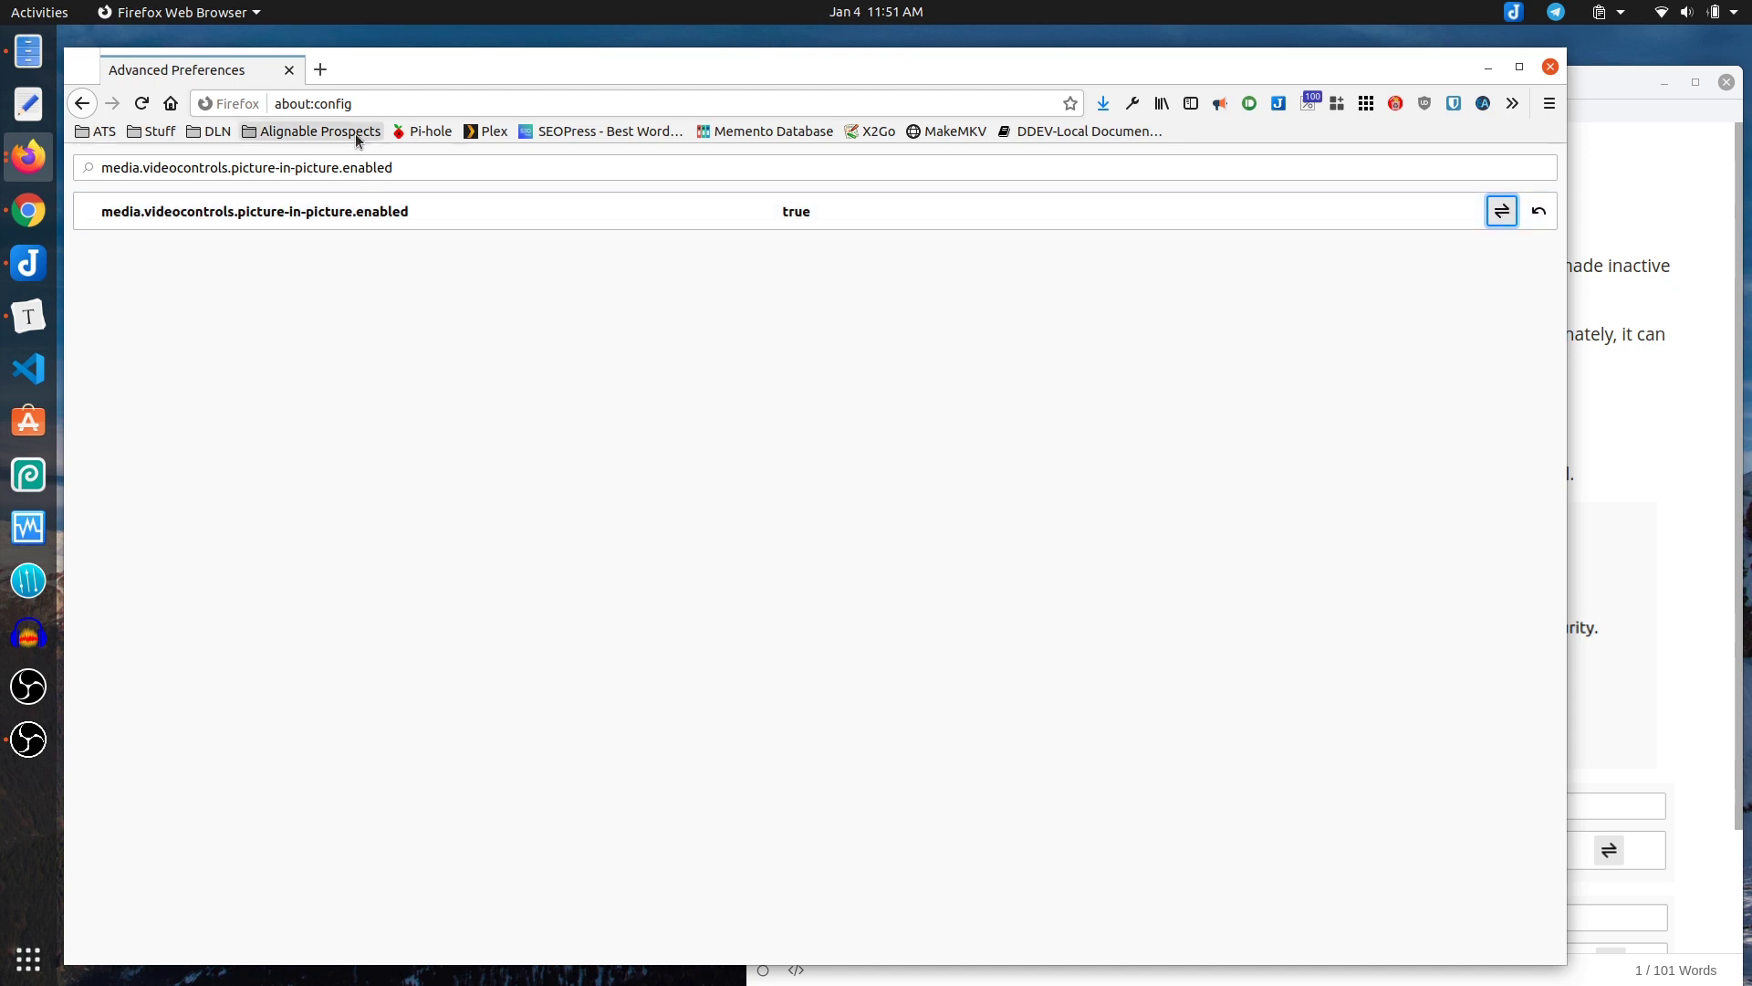
- Check 'Enable picture-in-picture video controls' under Browsing in Firefox Preferences
left_click(1549, 103)
left_click(1384, 403)
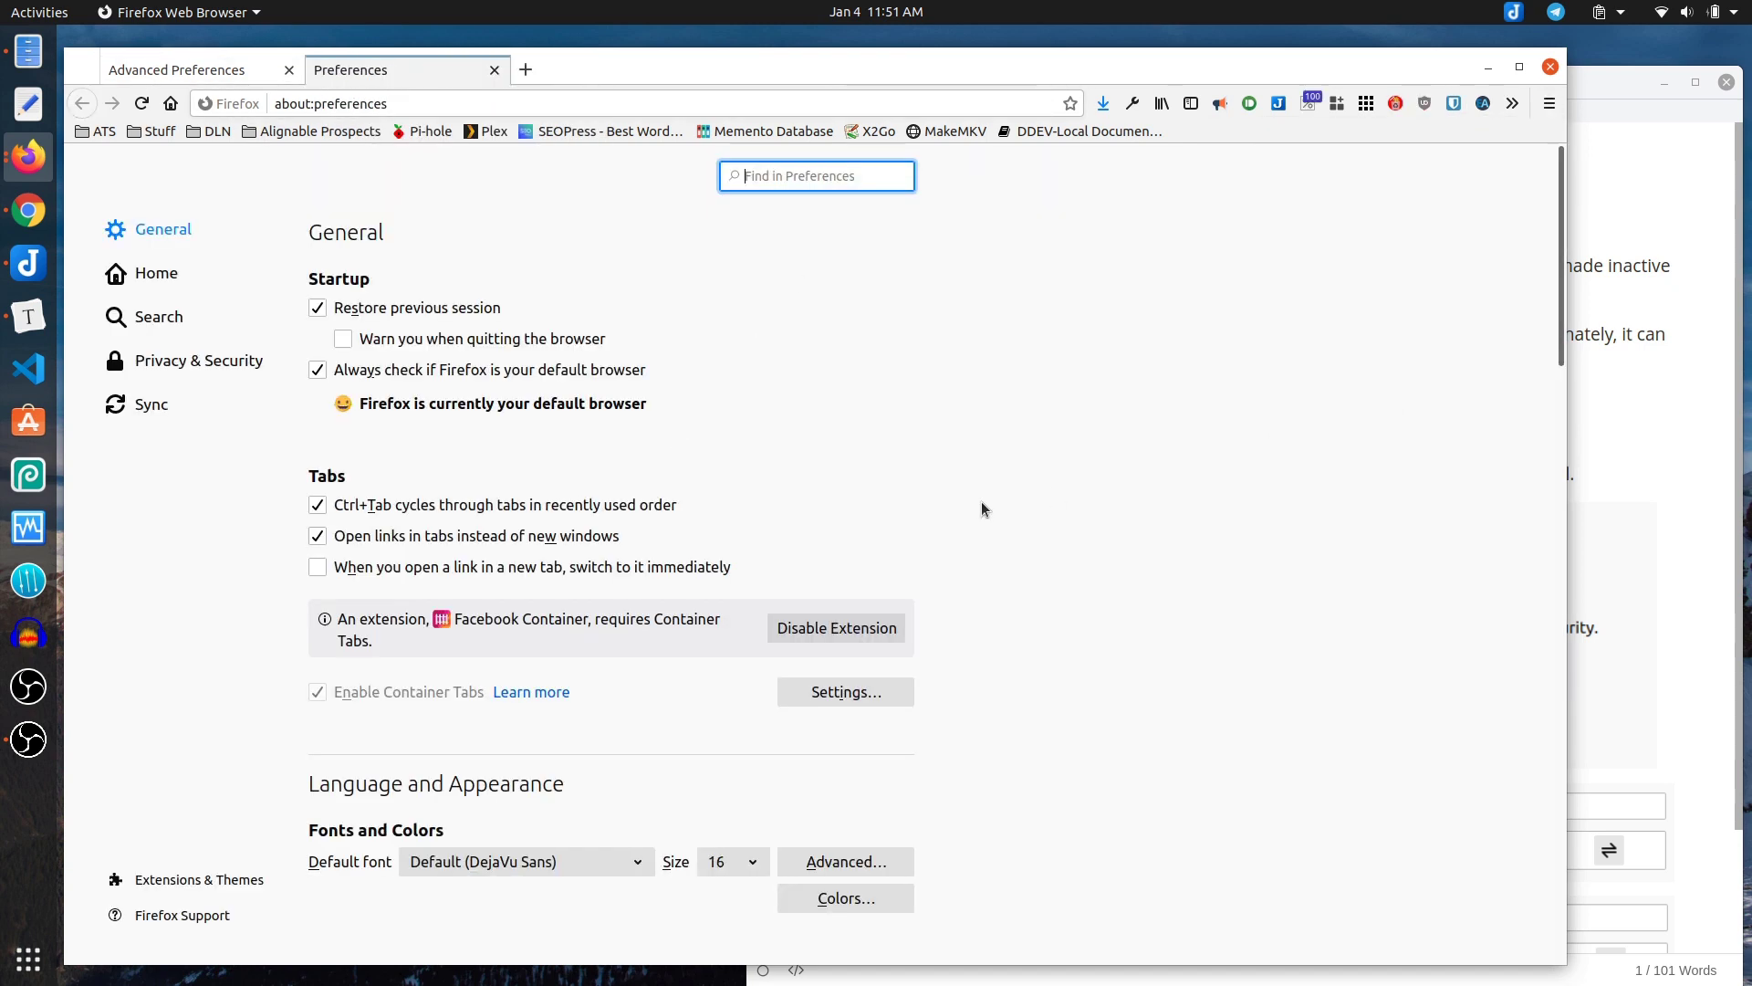
scroll(1237, 554, "down", 15)
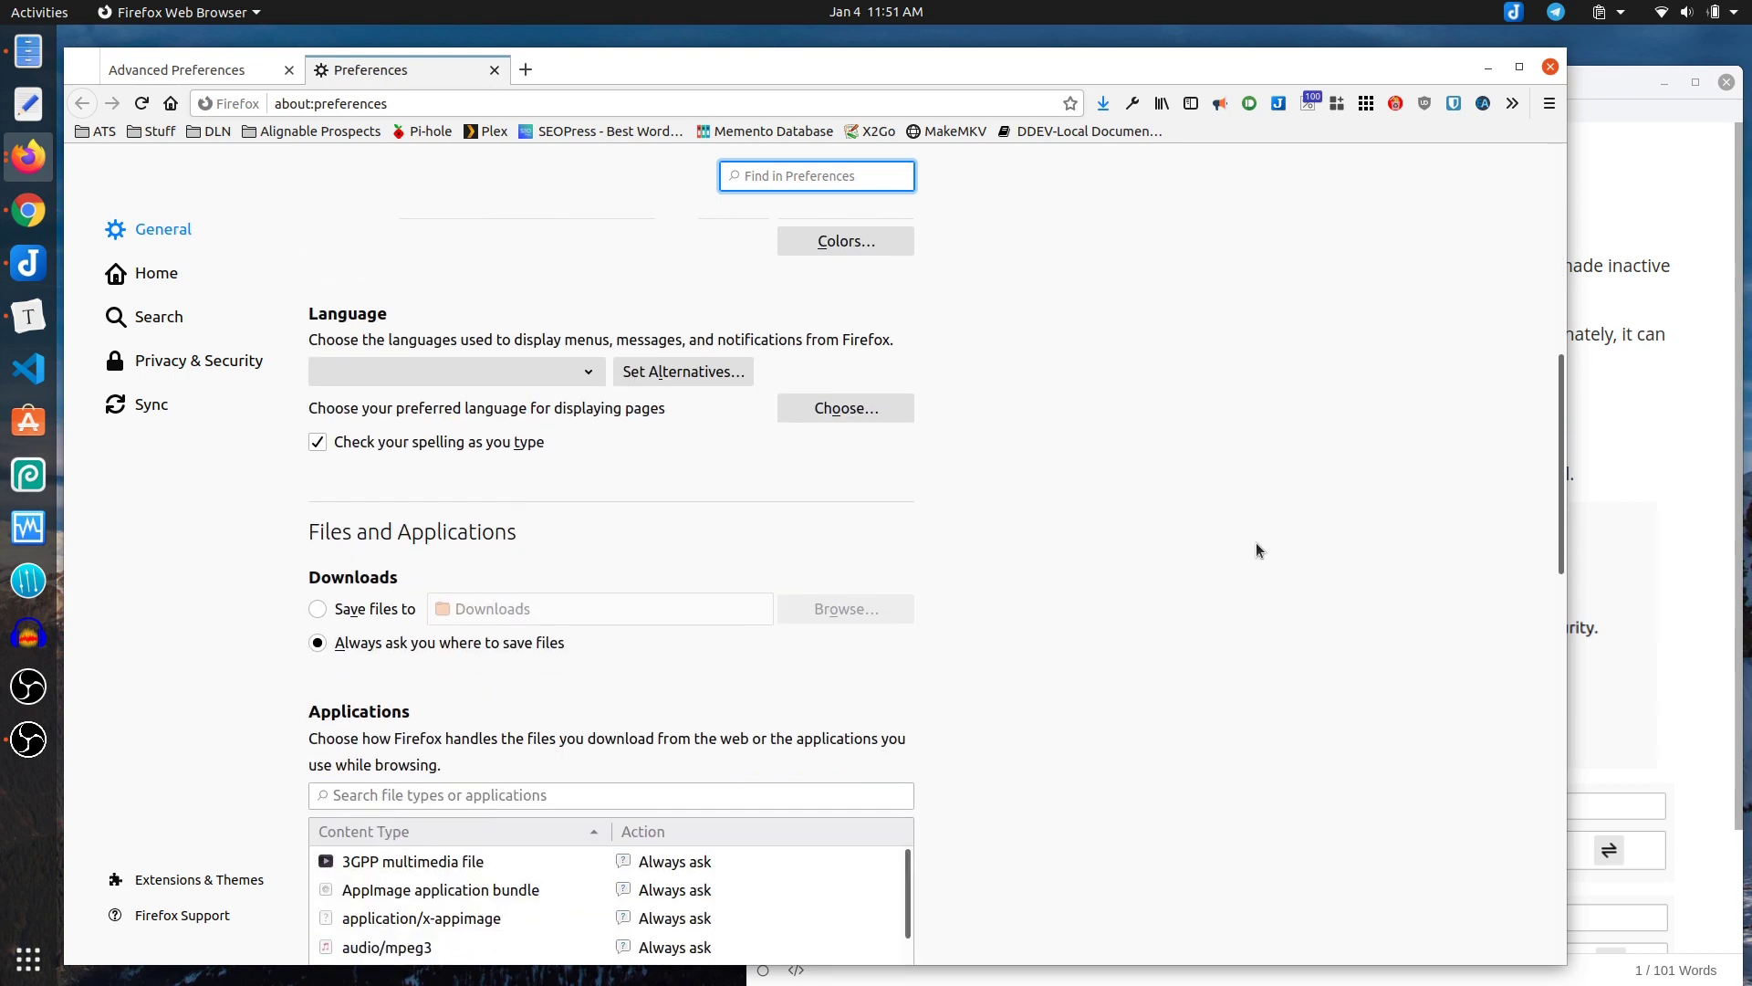
scroll(1269, 535, "down", 5)
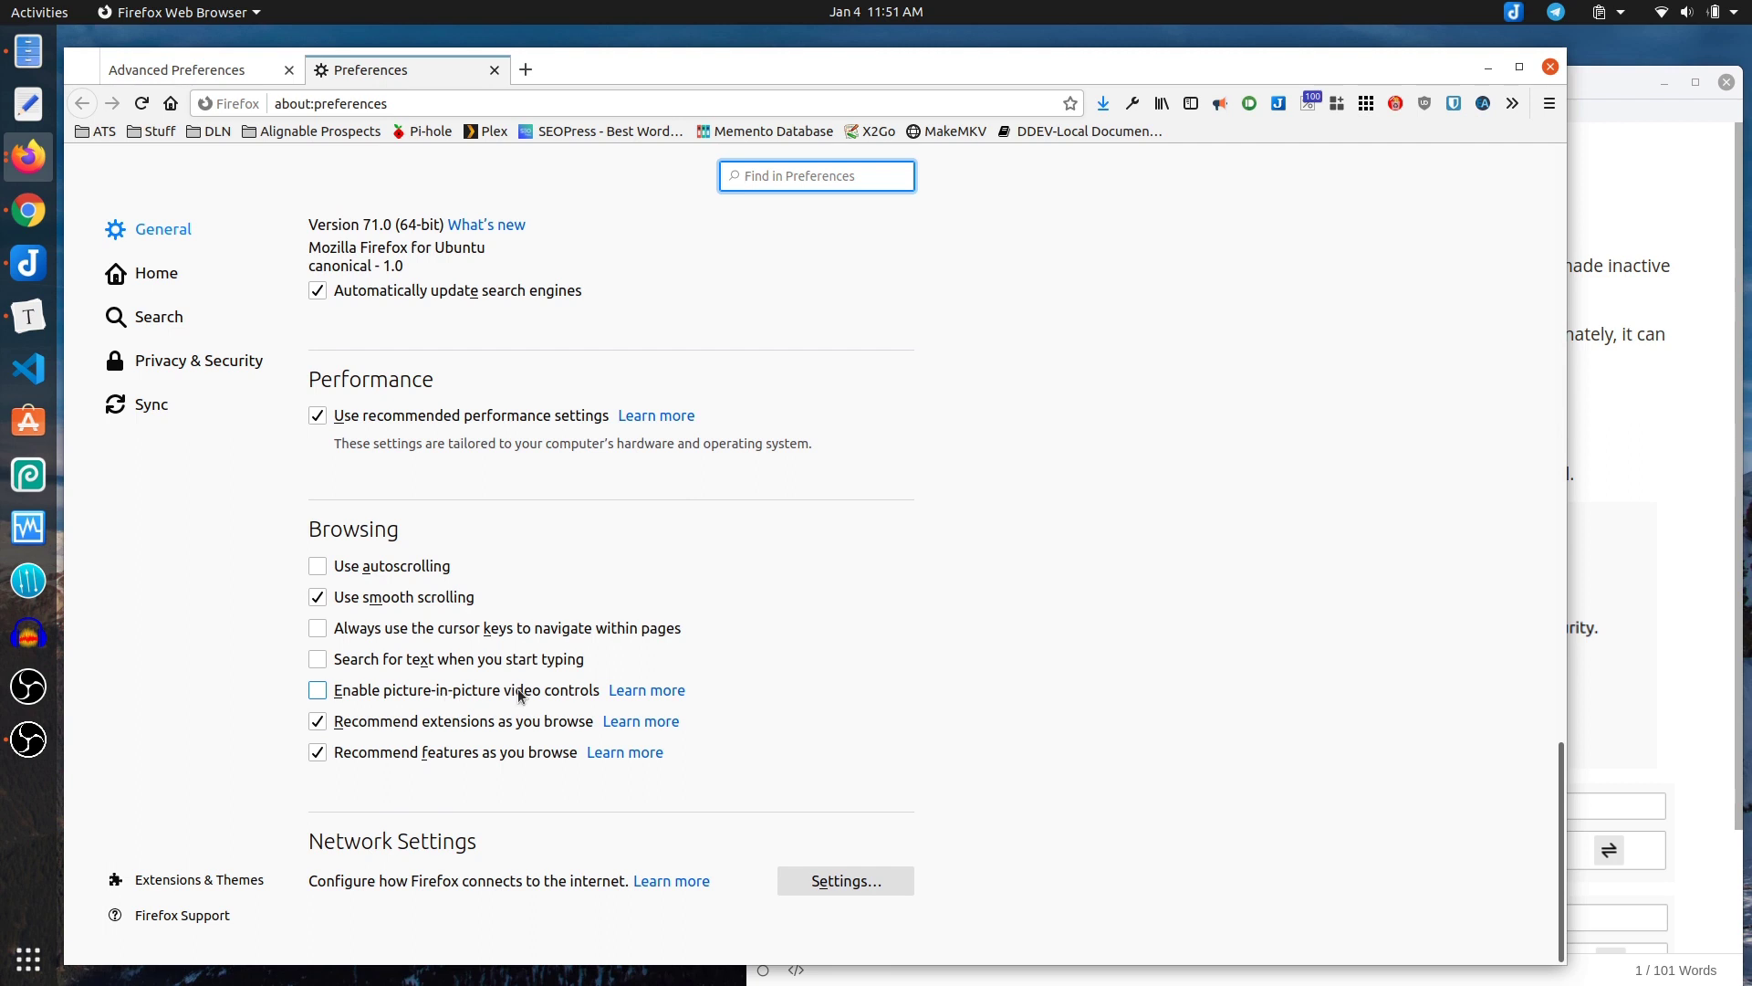
left_click(315, 691)
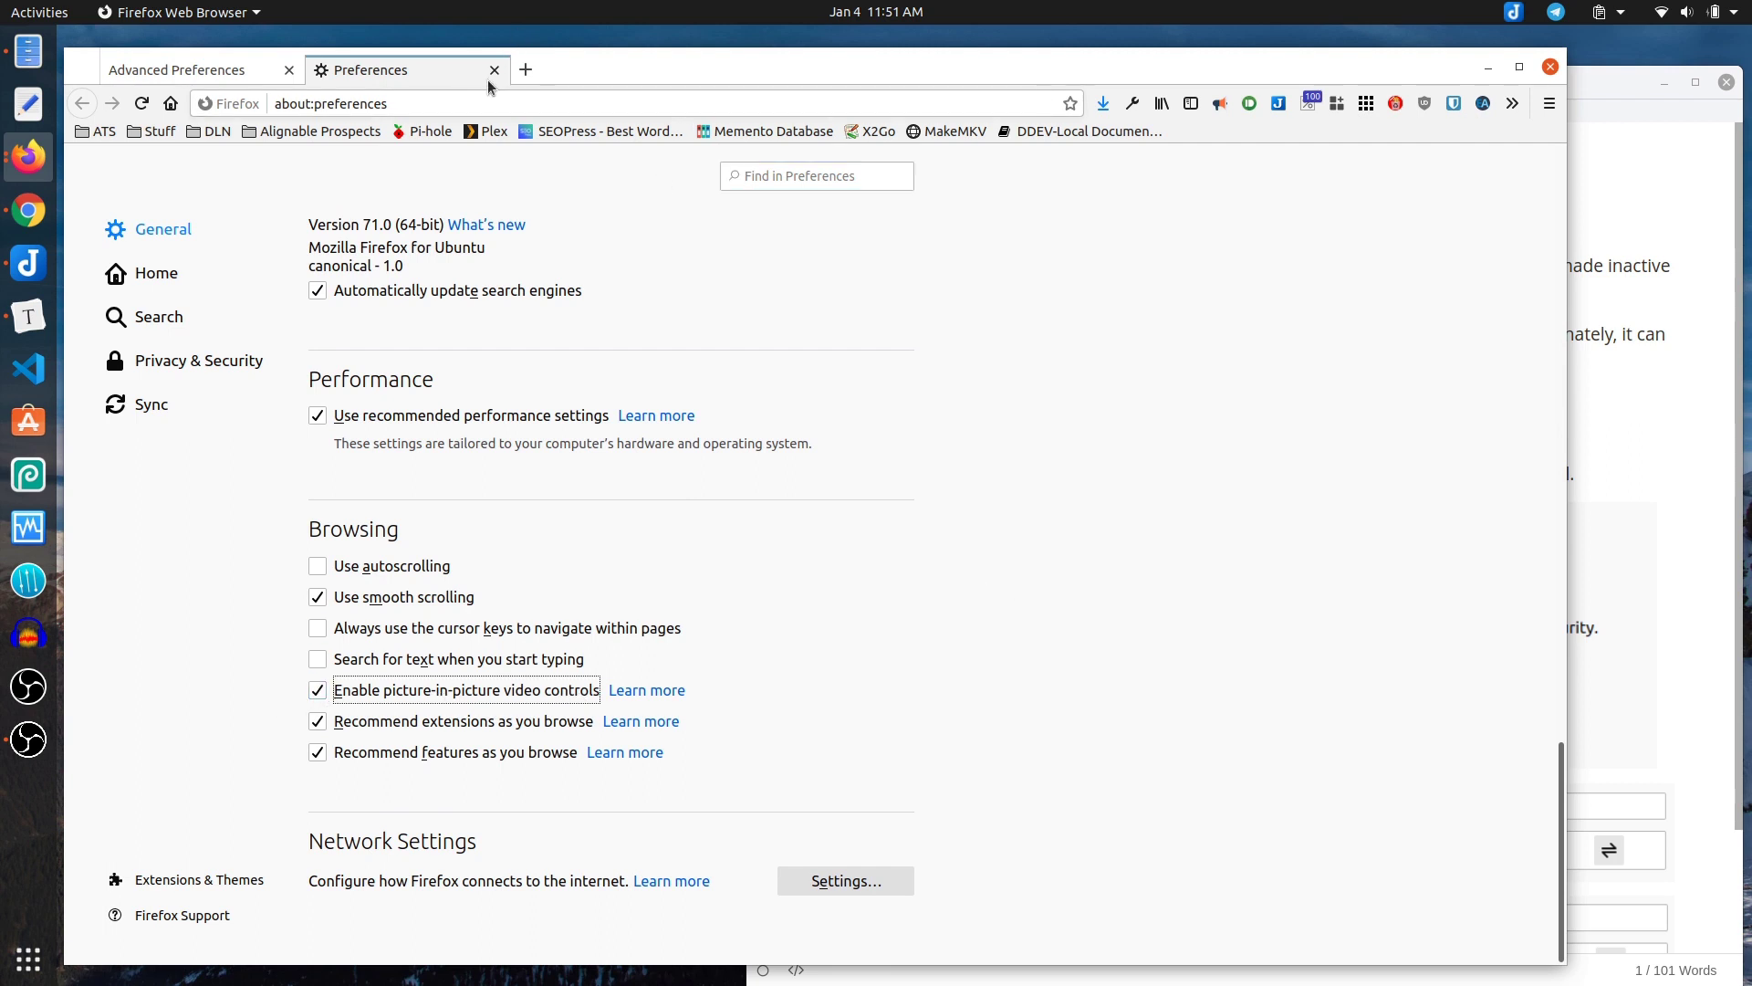
- Open YouTube in a new tab via 'youtu' and open the Car Wars: The Fiero Awakens video
left_click(525, 71)
type("youtube.com/")
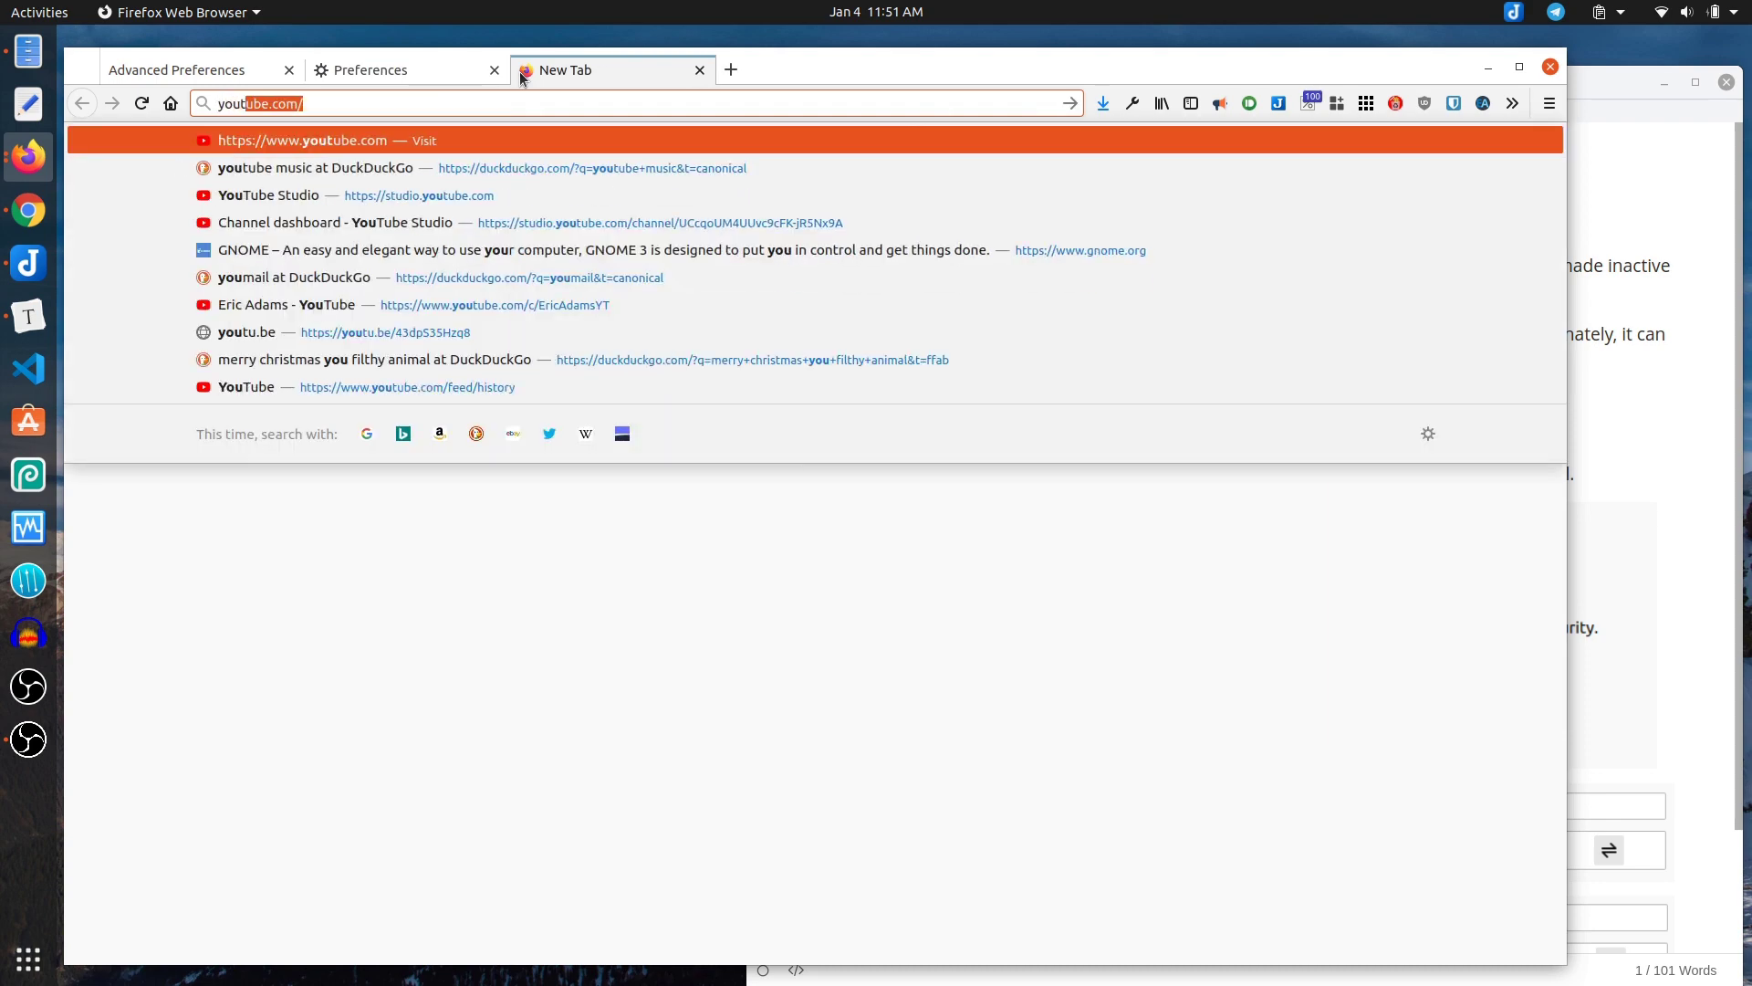
key("Return")
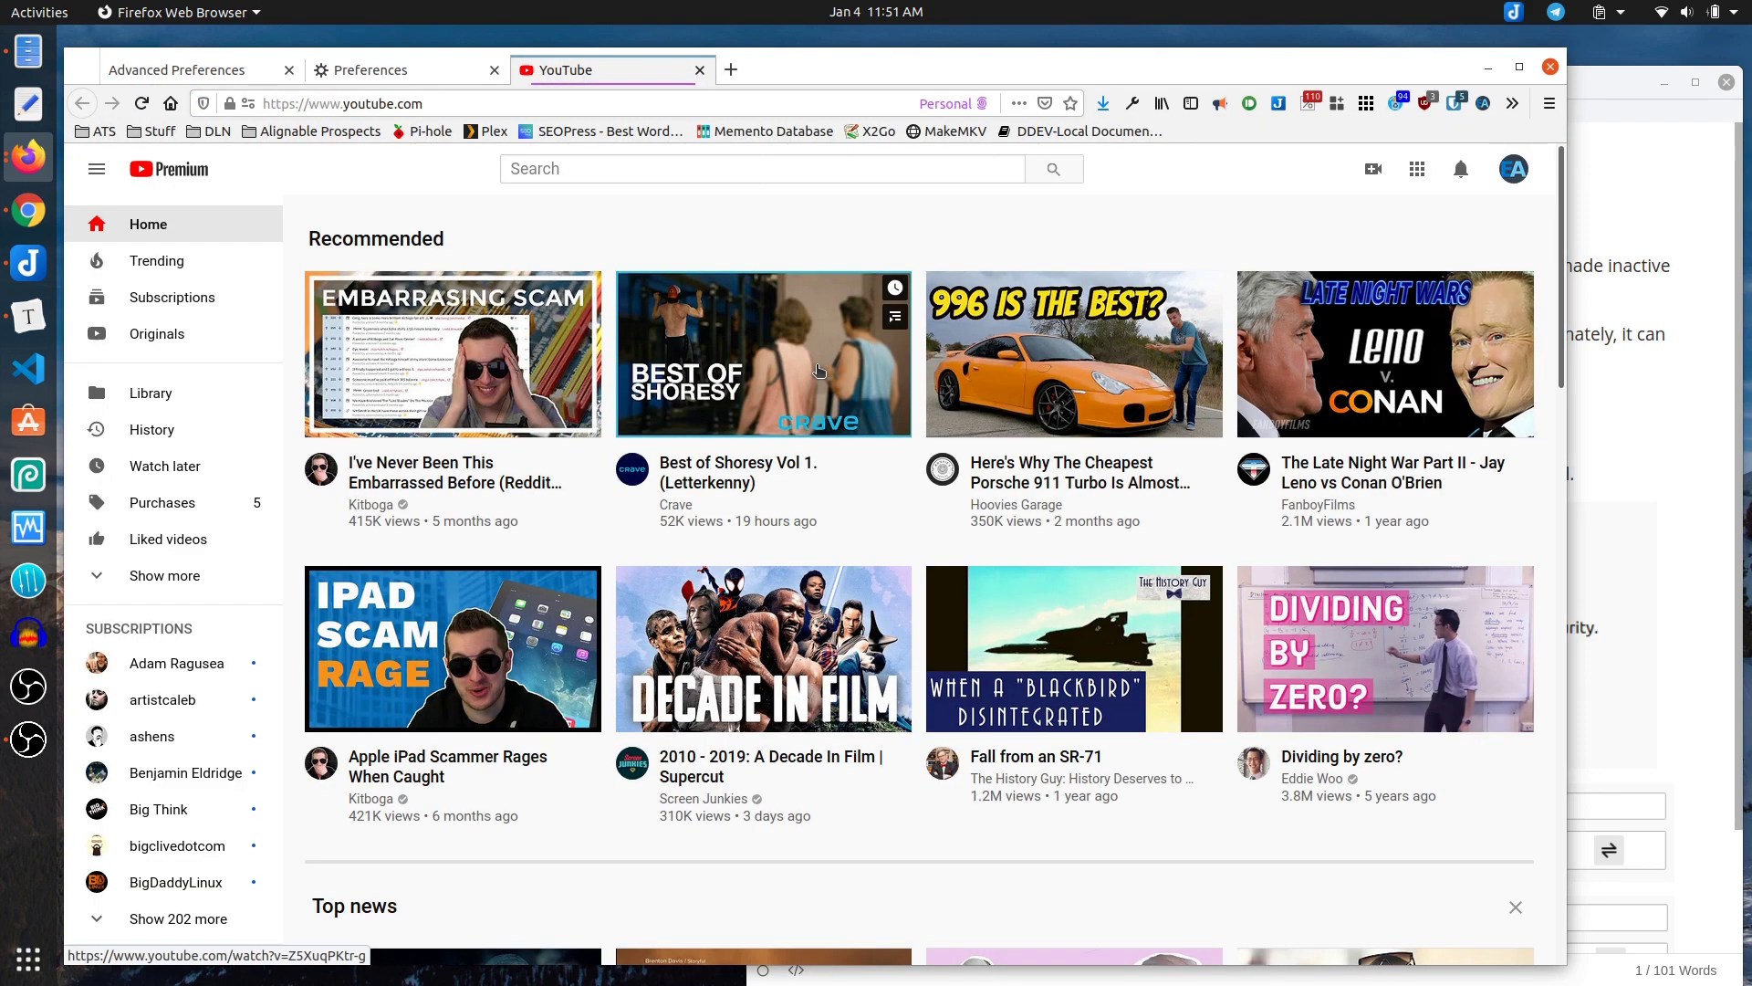
scroll(822, 372, "down", 8)
scroll(839, 373, "down", 10)
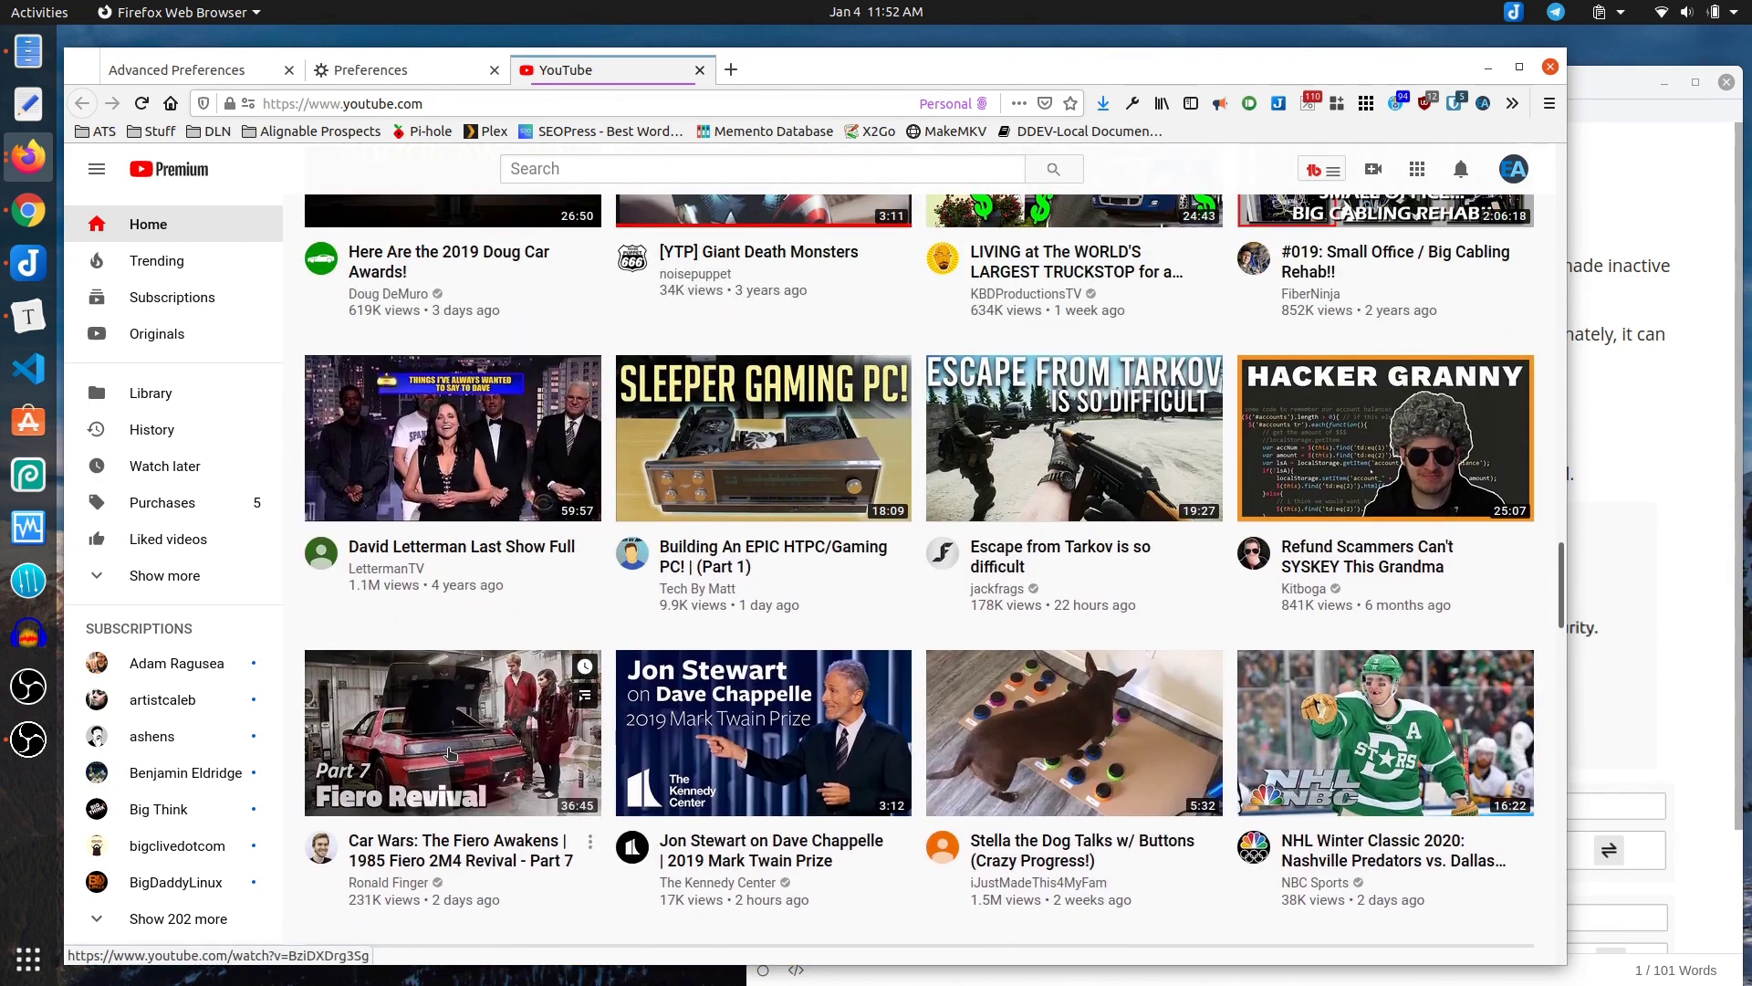
left_click(453, 707)
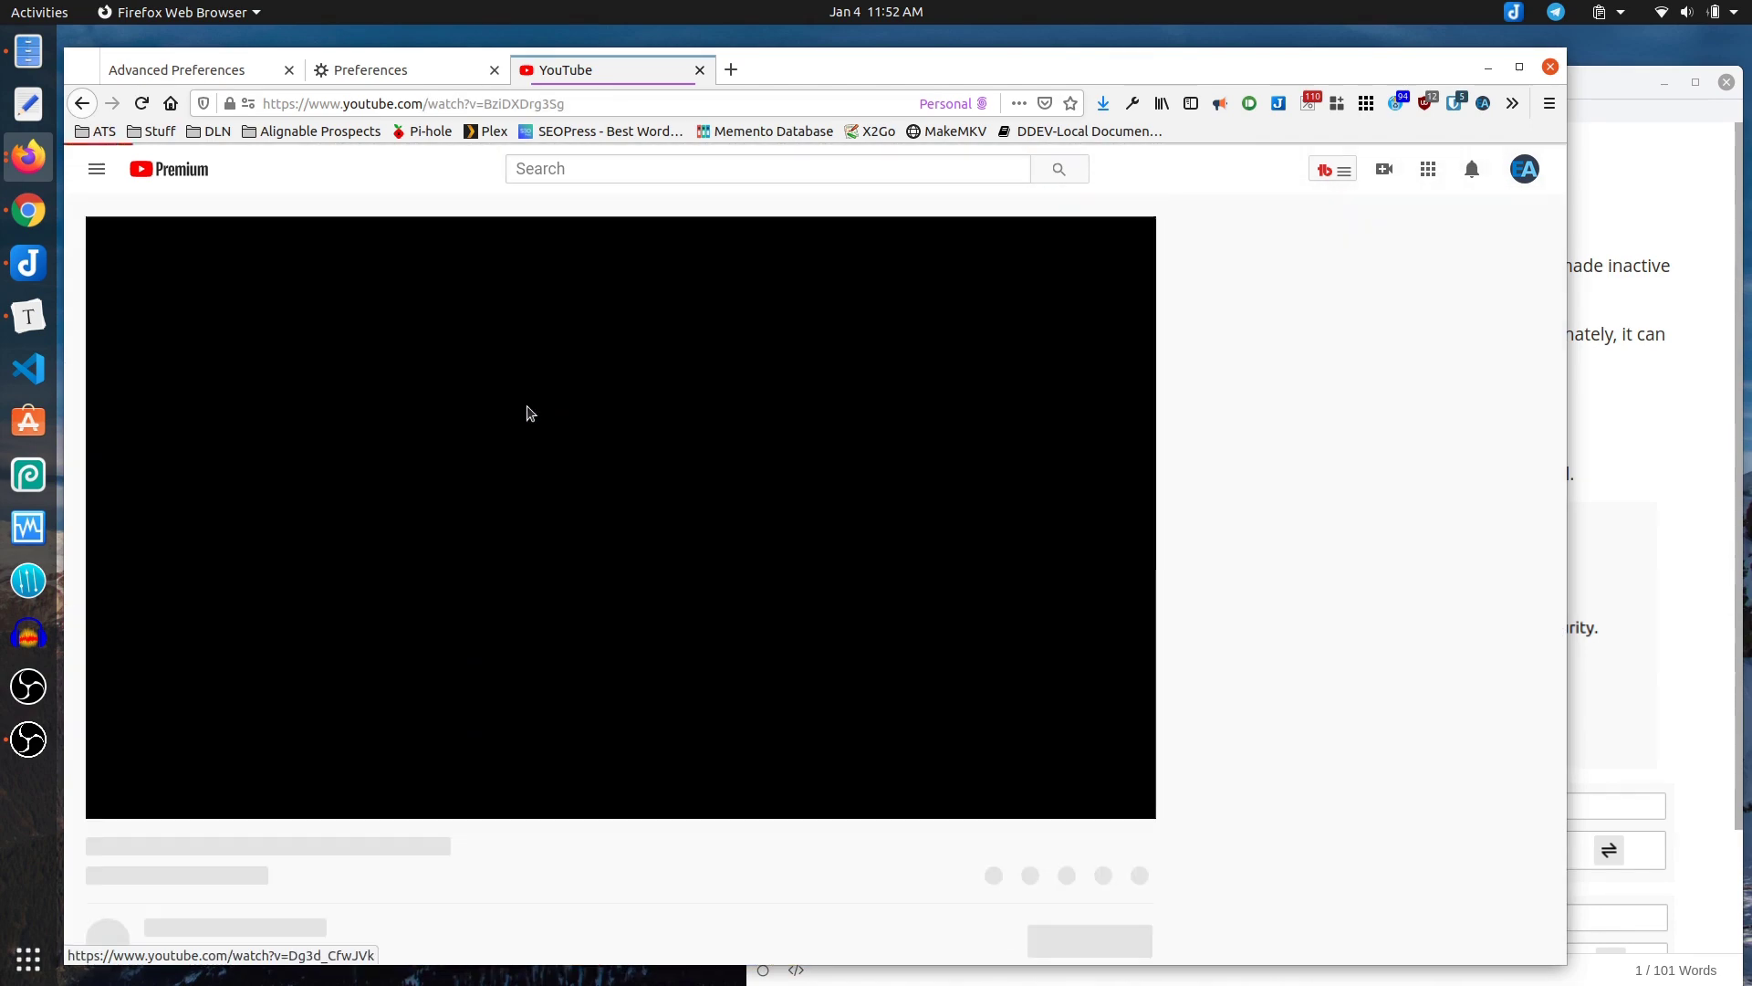
- Pause the Fiero video, pop it out into picture-in-picture, and resume playback there
left_click(560, 456)
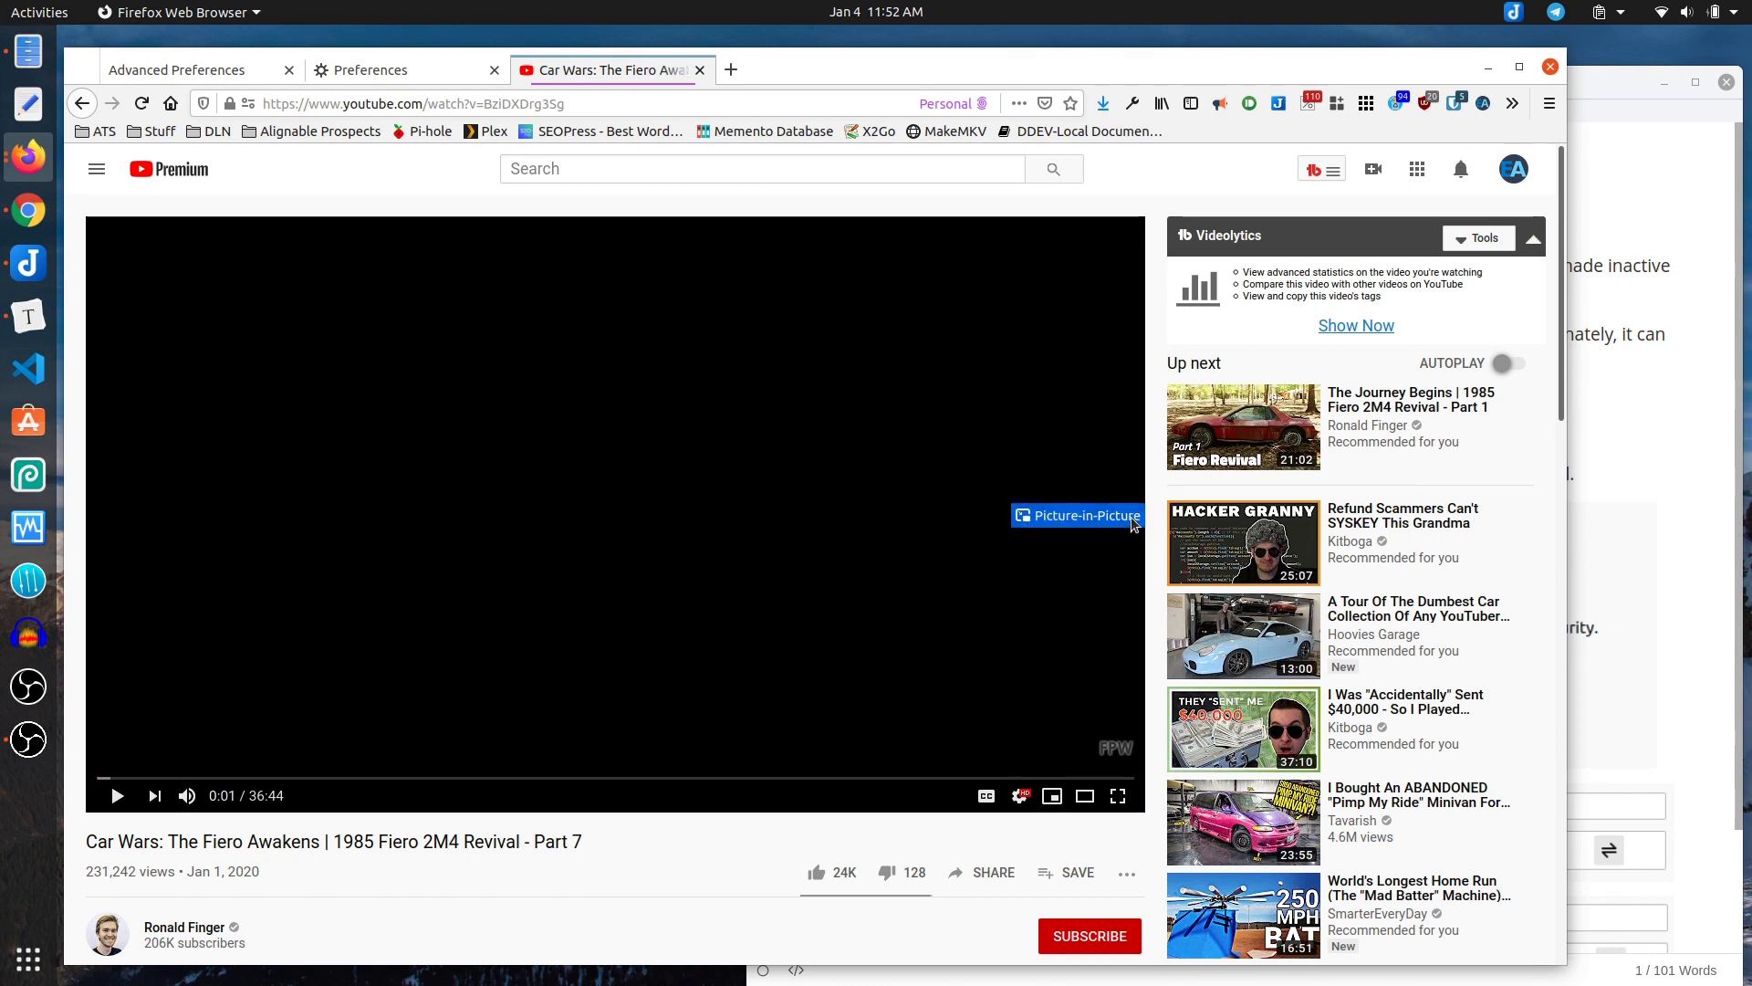
left_click(1130, 516)
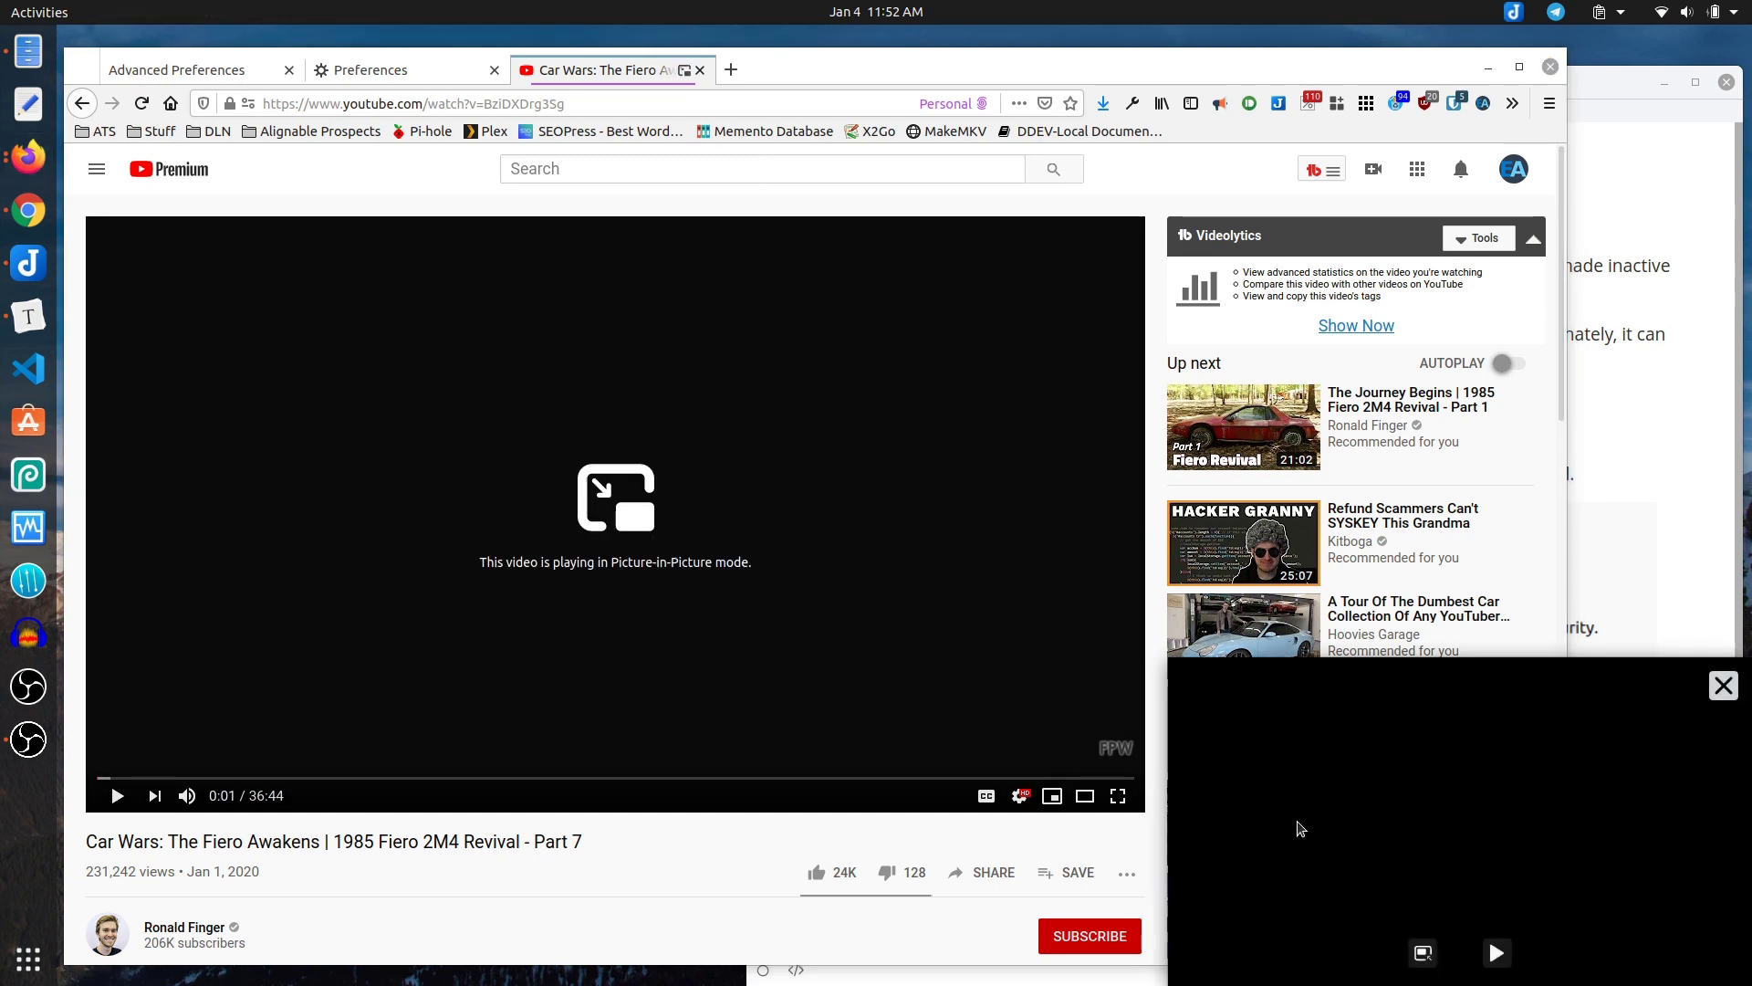
left_click(1483, 950)
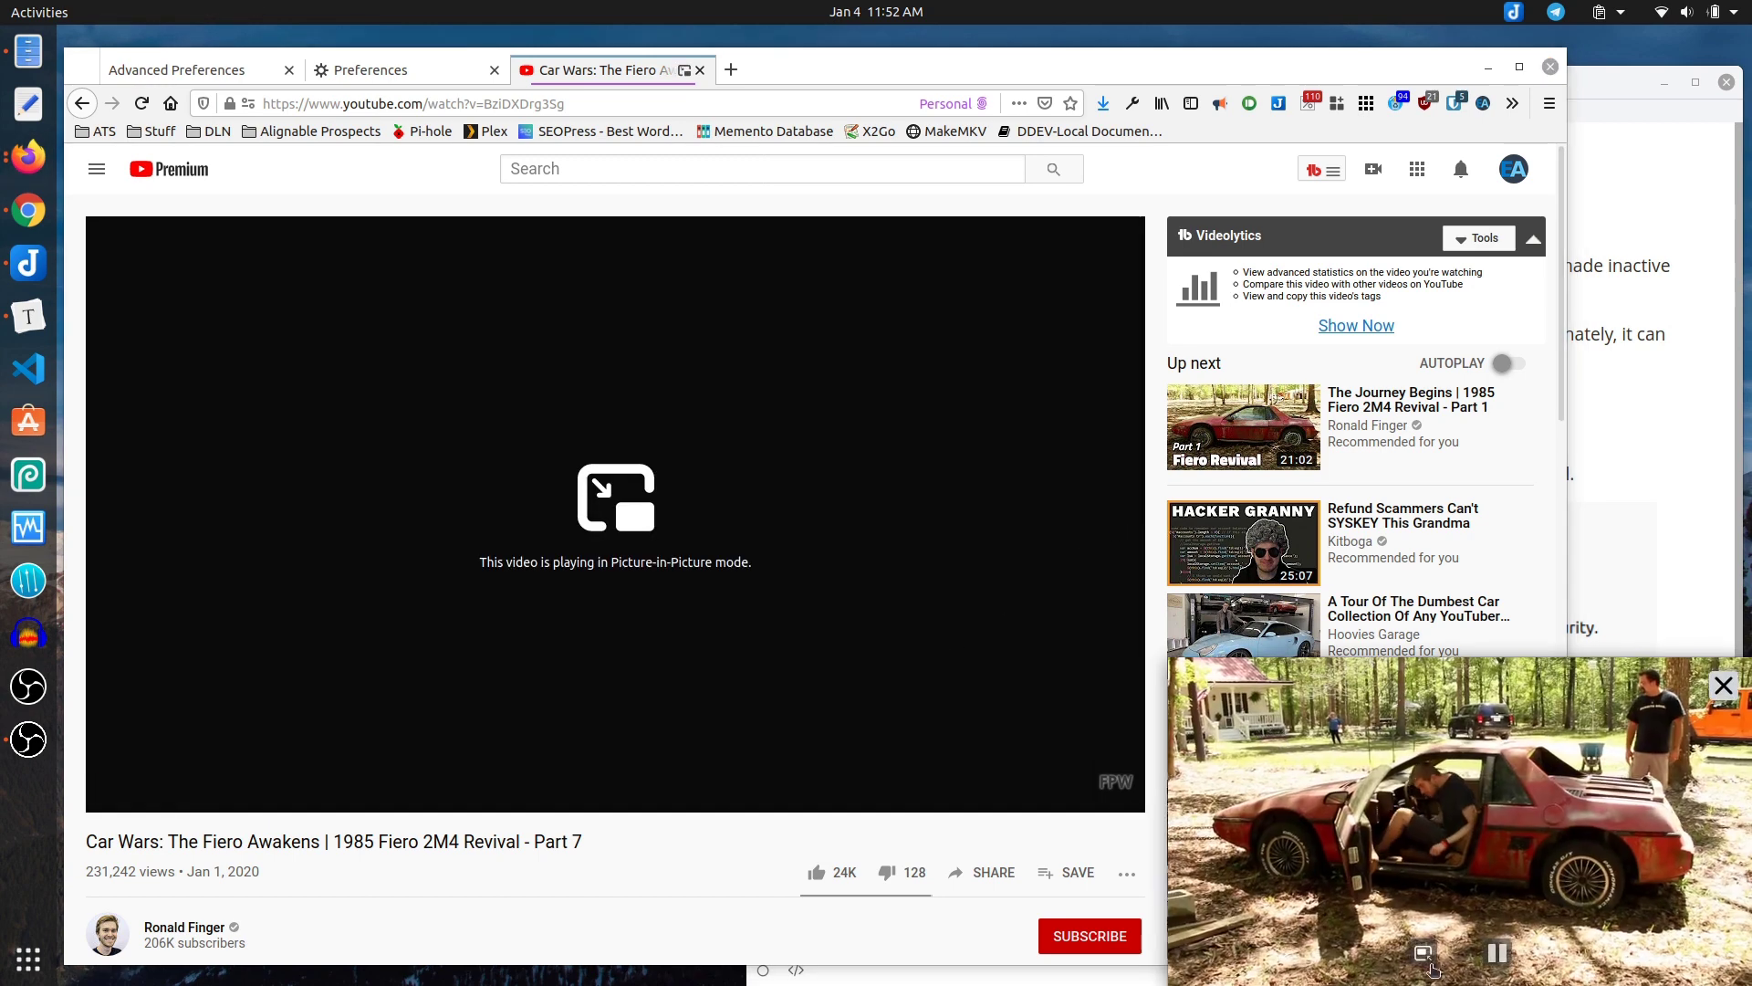
- Pause the floating Fiero video, enlarge it to about 1280x720 over the player, then raise Chrome
left_click(1483, 950)
left_click_drag(1360, 720, 915, 323)
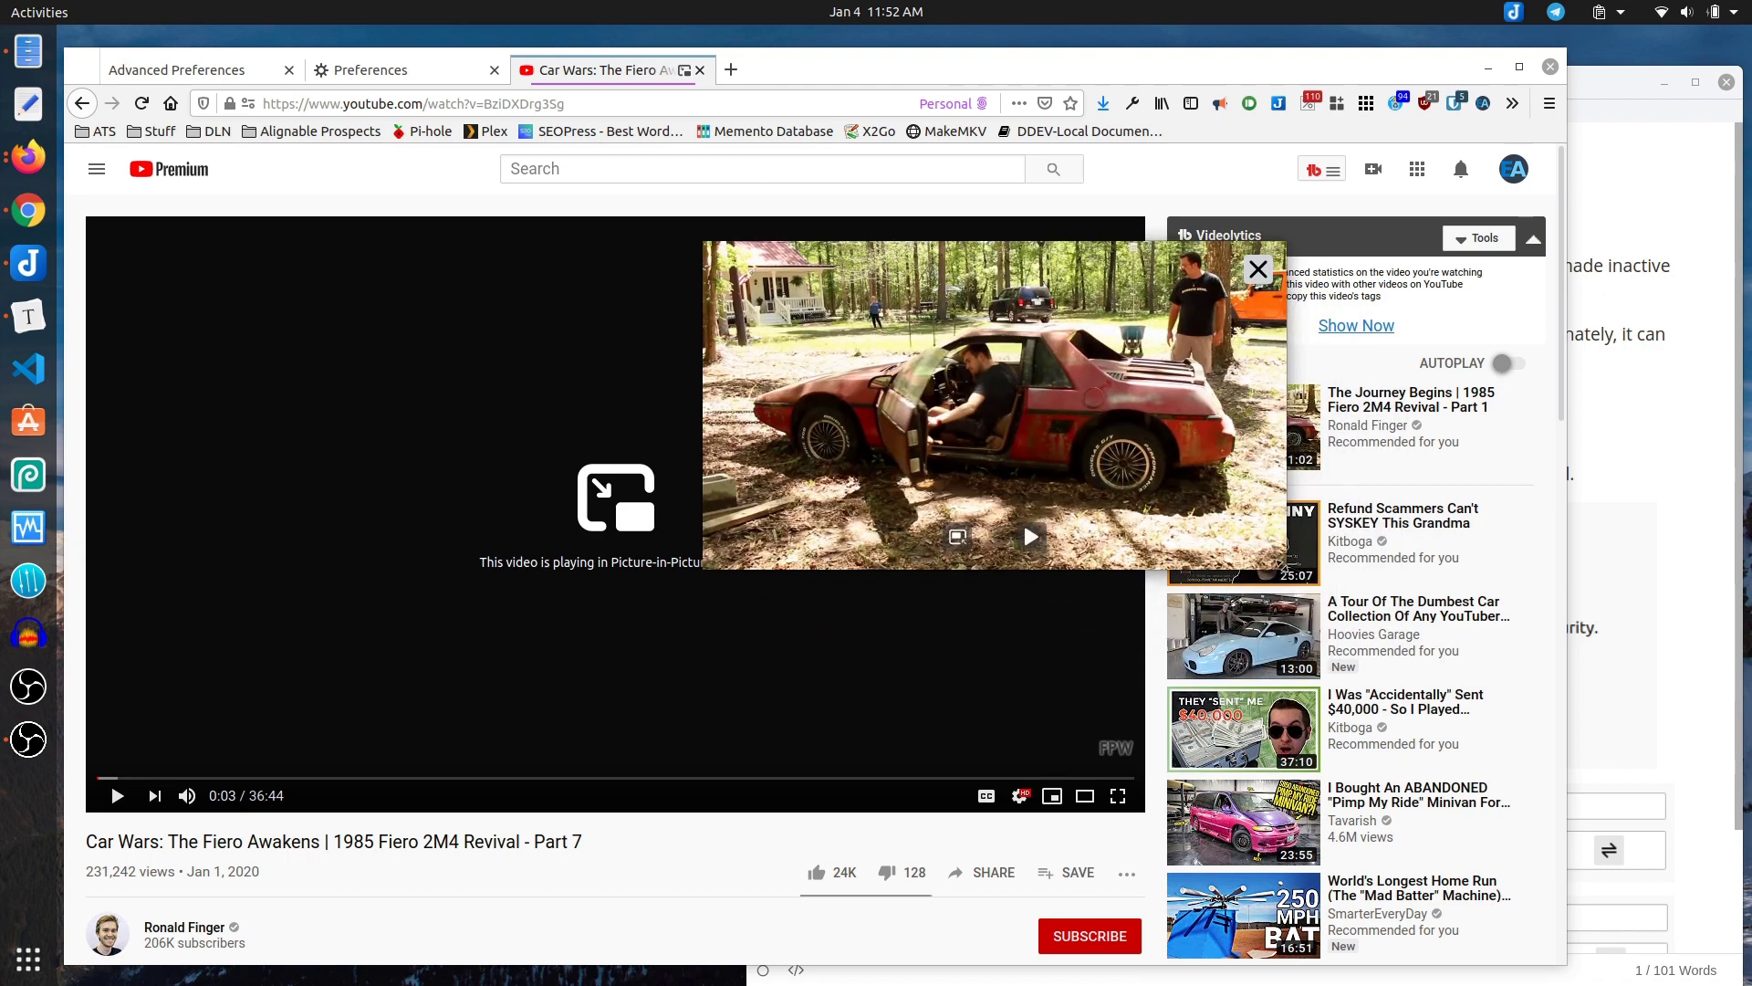
left_click_drag(1285, 567, 818, 327)
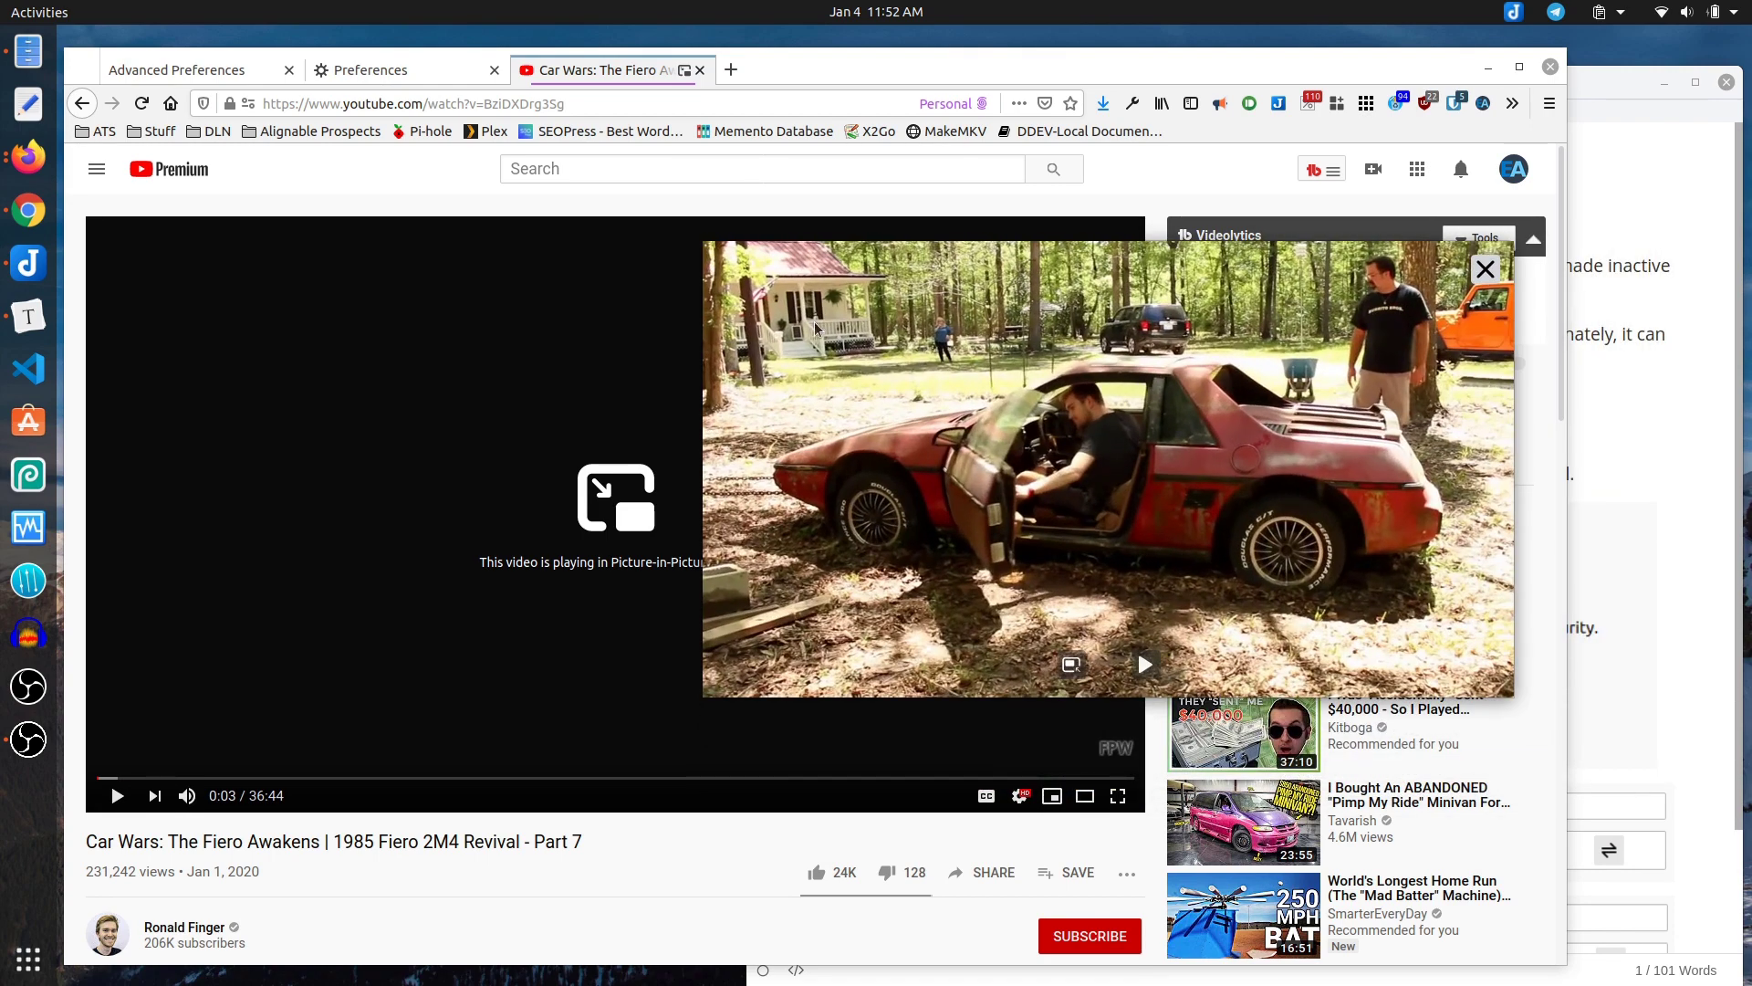
left_click_drag(699, 243, 314, 86)
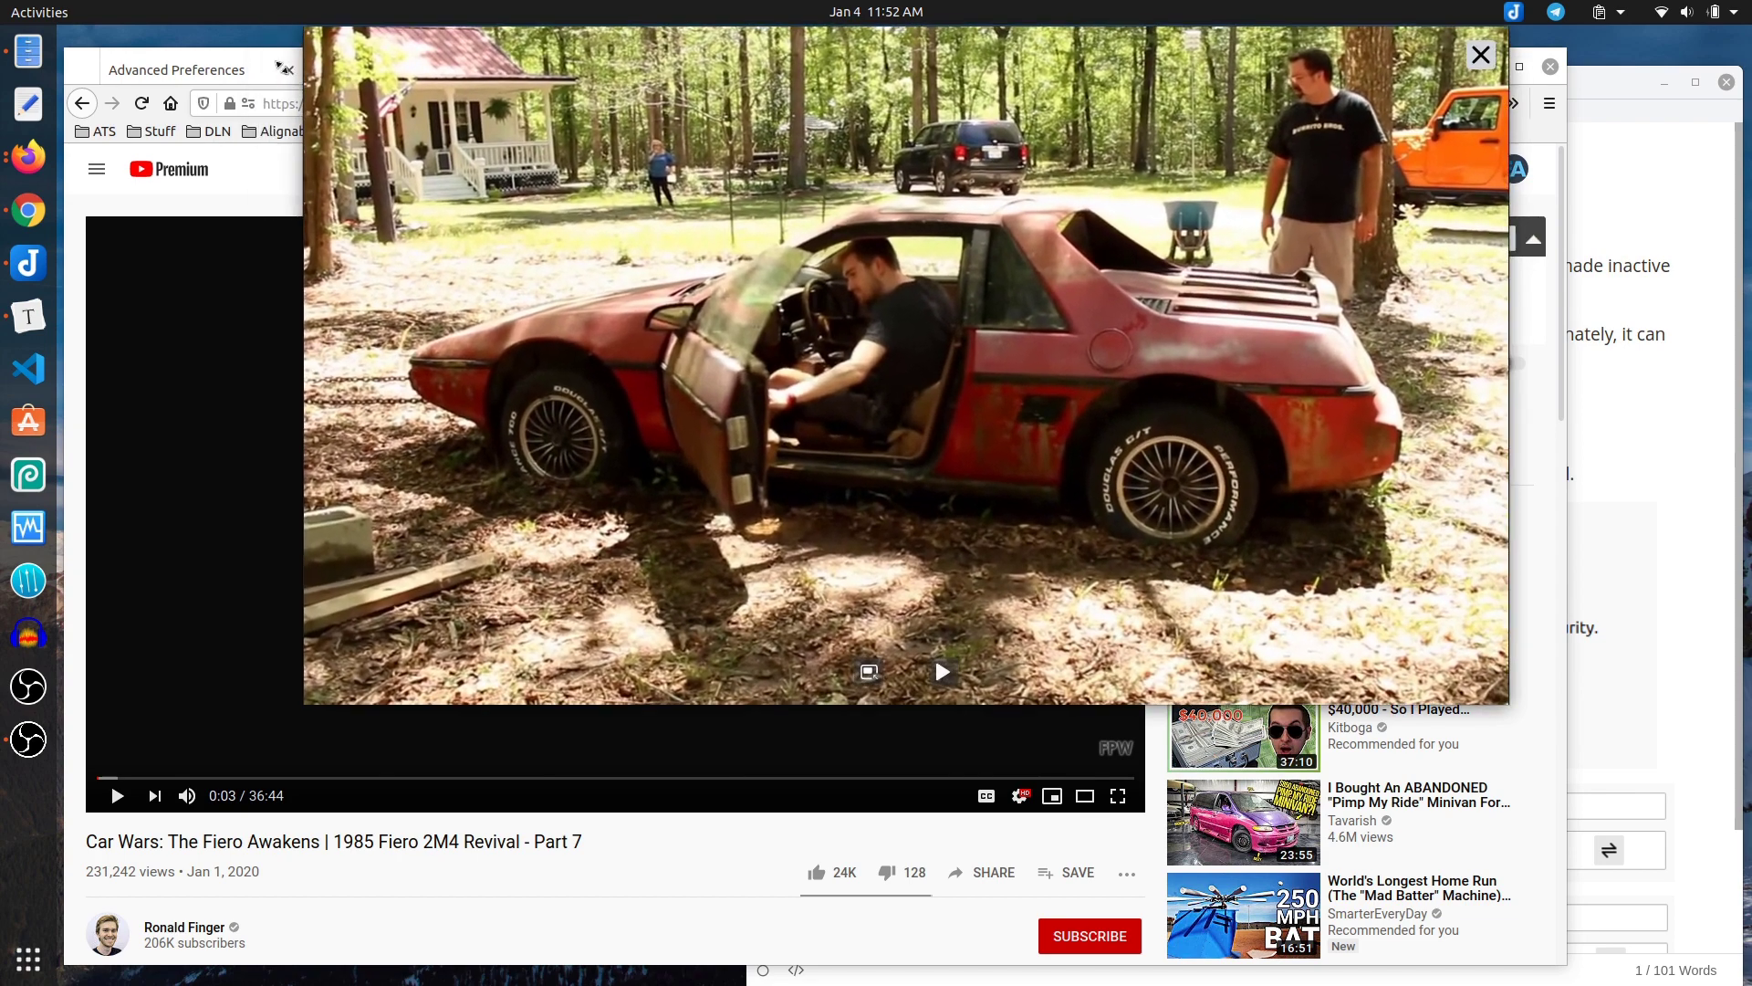
left_click_drag(689, 175, 712, 334)
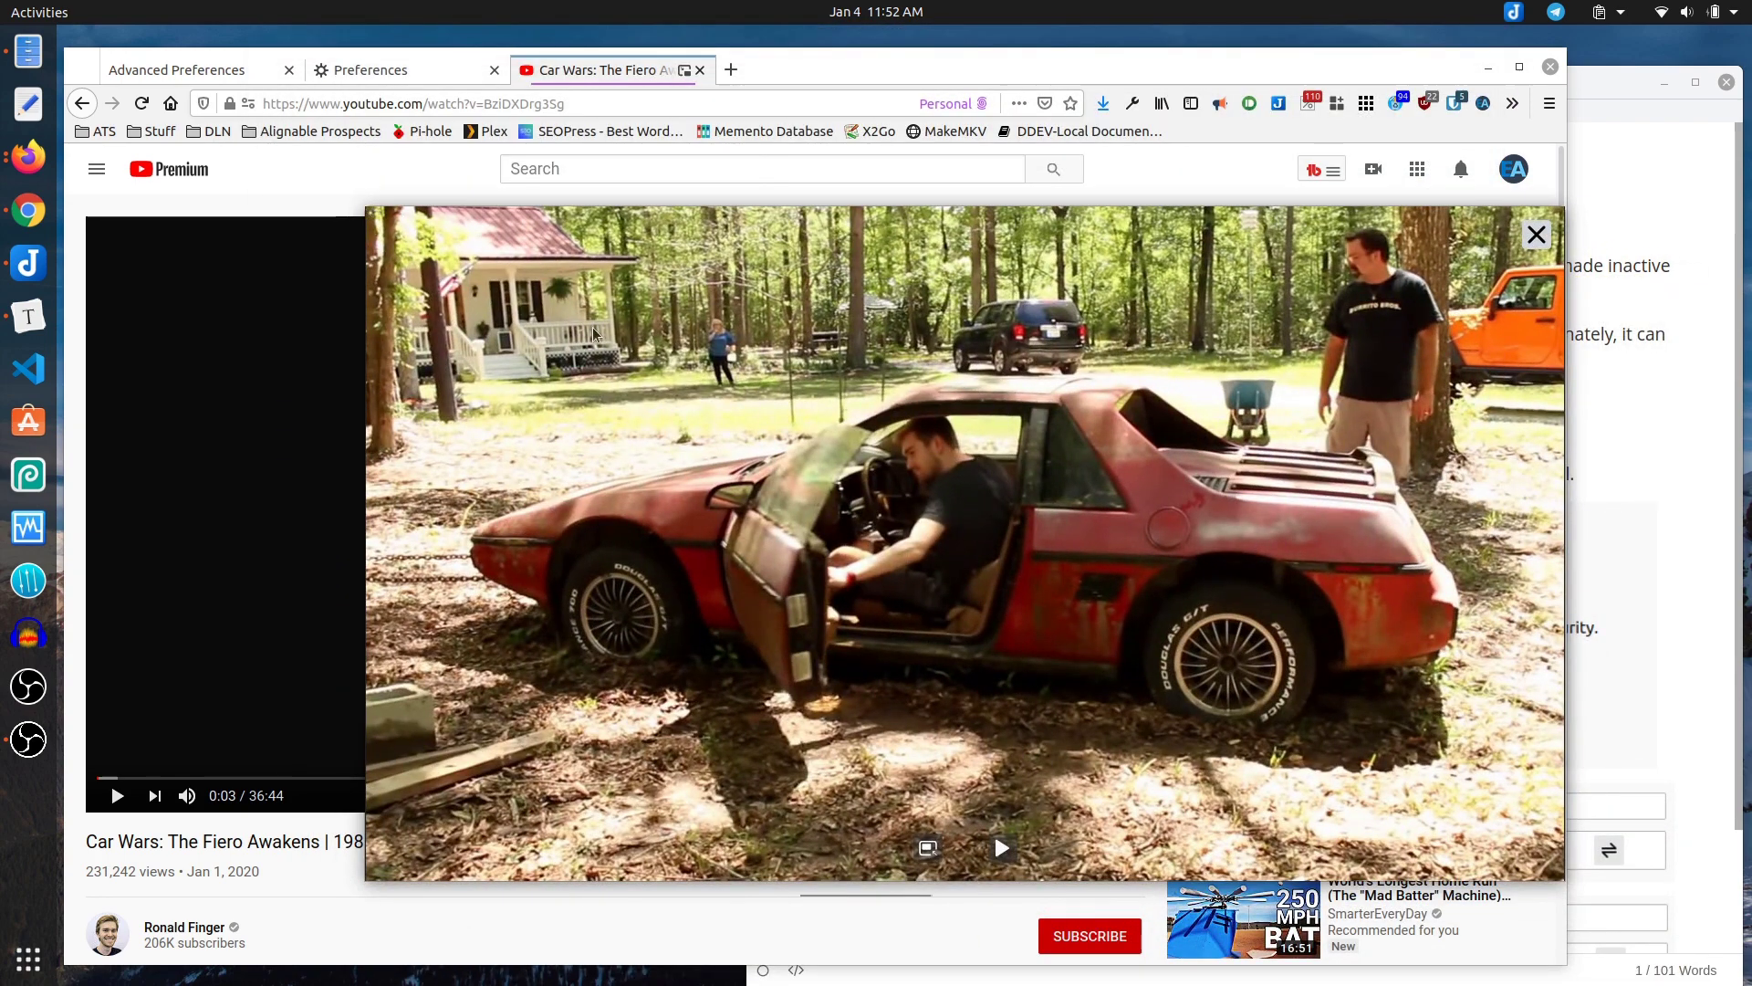
left_click_drag(936, 454, 1092, 441)
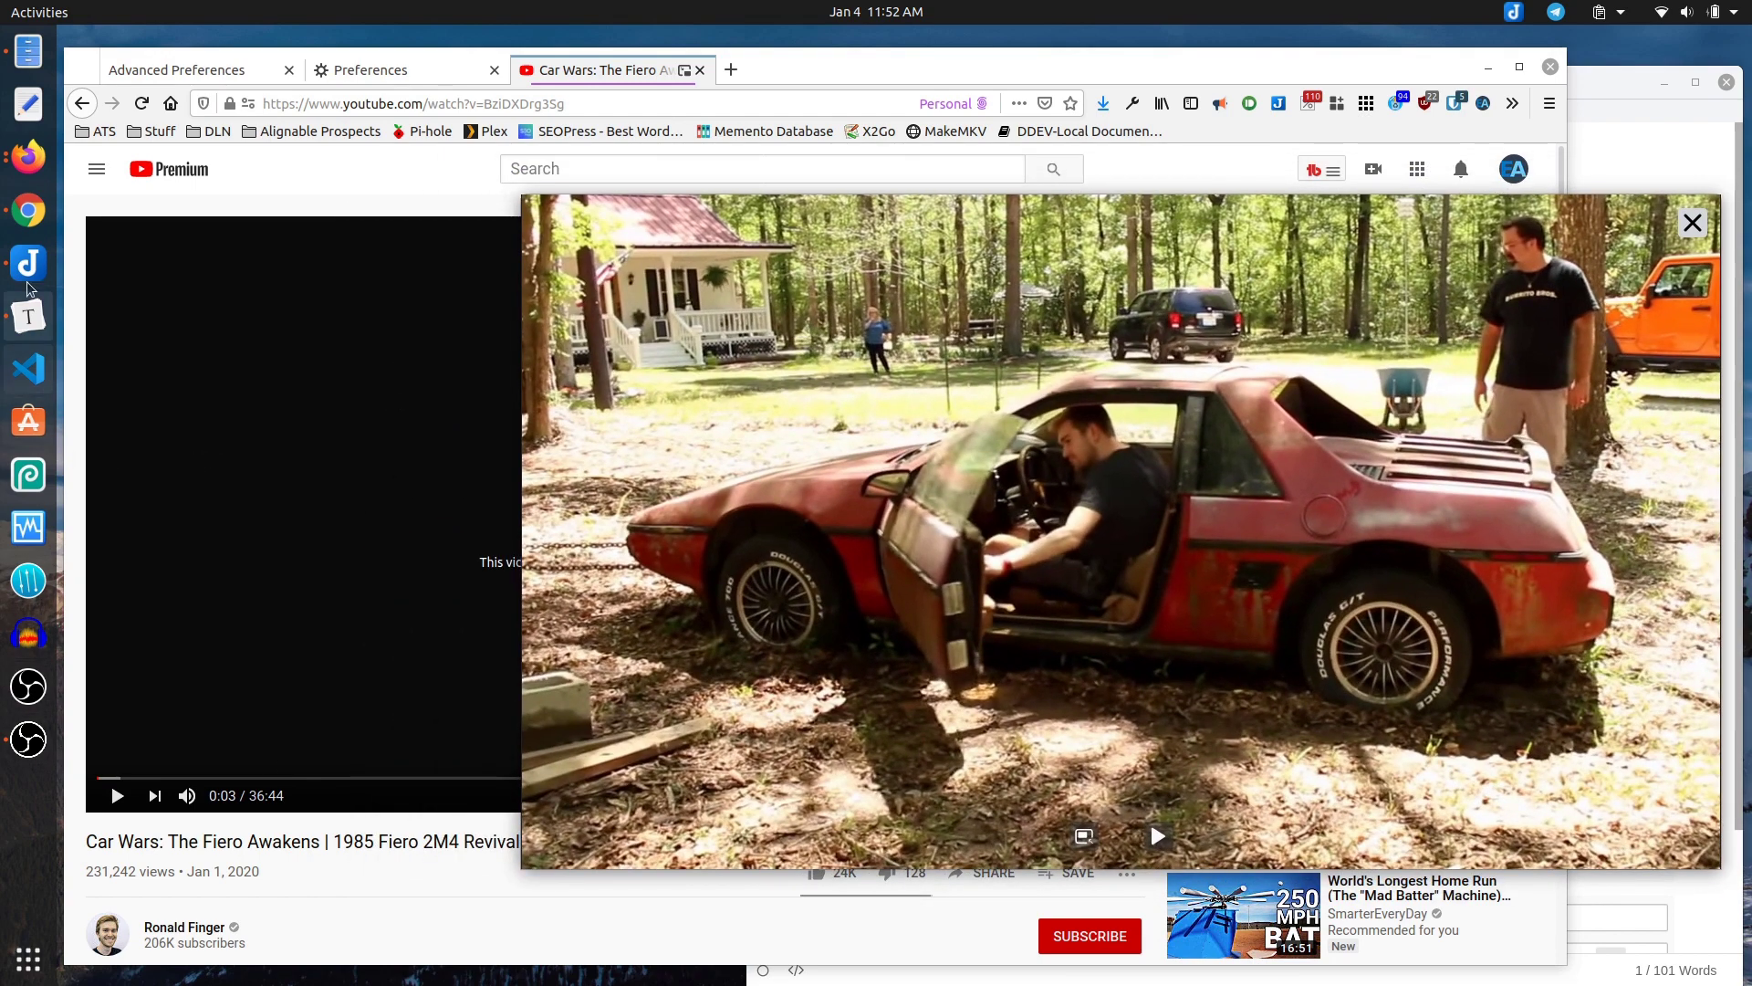
left_click(28, 211)
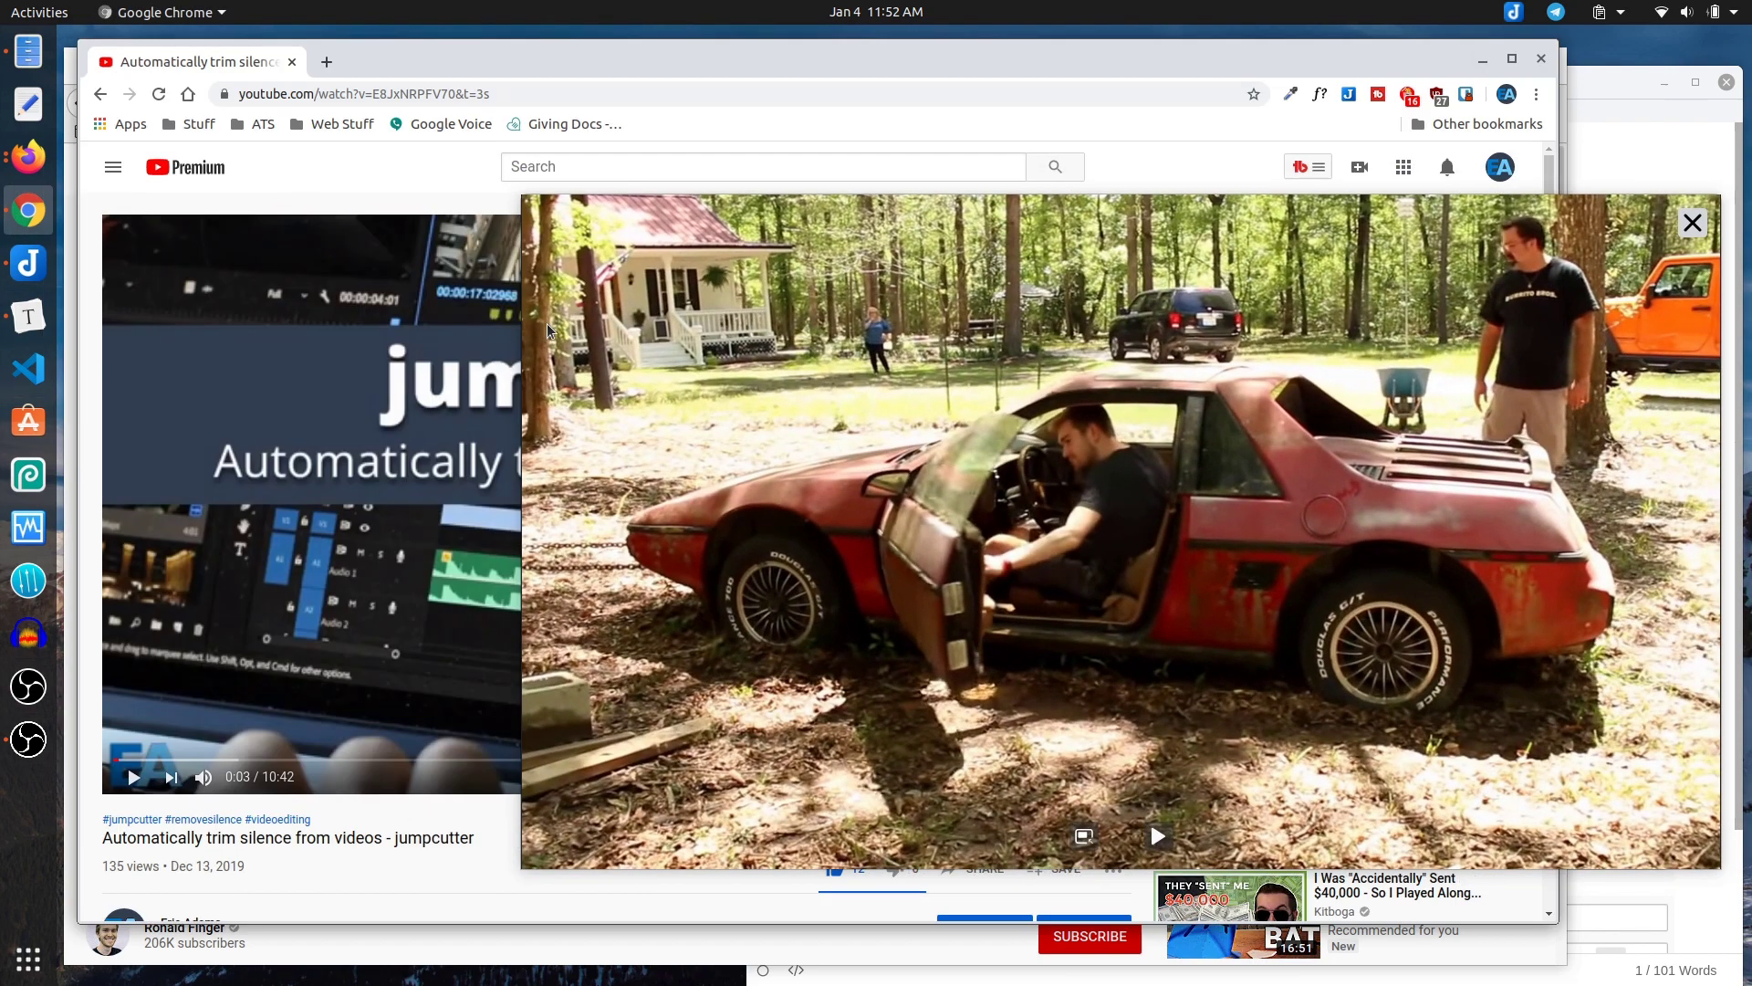
- Close Firefox's floating video and put Chrome's jumpcutter video into picture-in-picture
left_click(1691, 223)
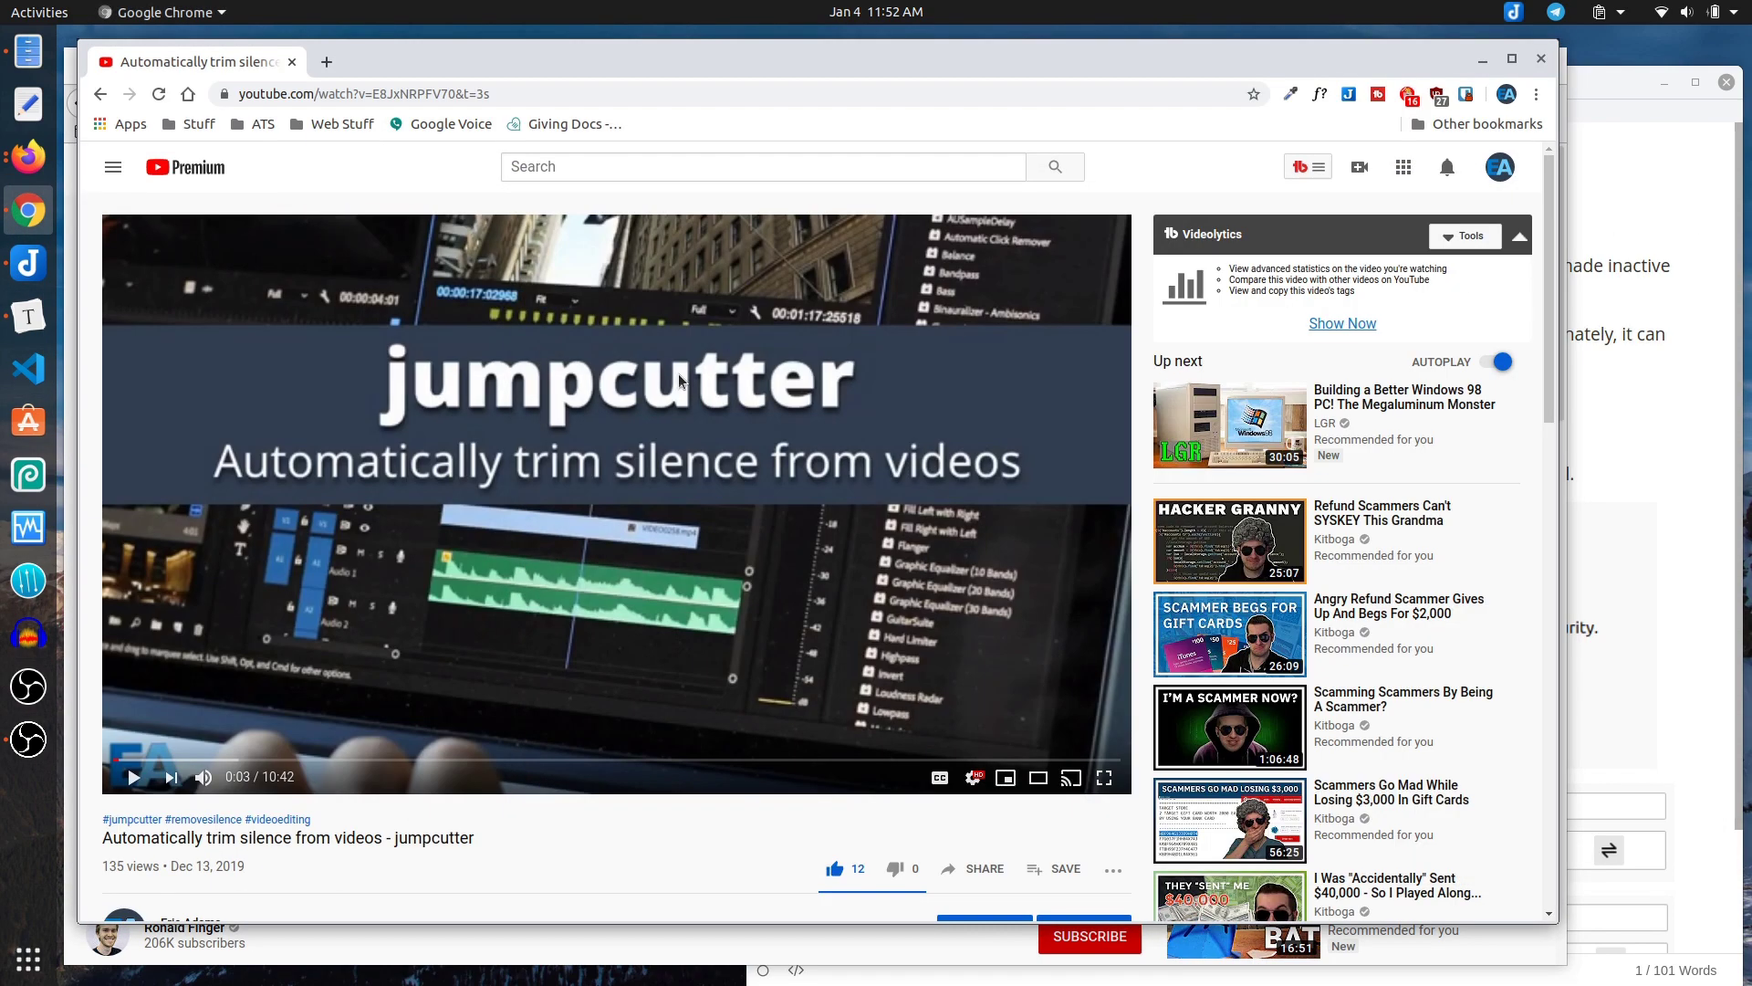
right_click(815, 543)
left_click(909, 667)
- Enlarge and reposition the floating jumpcutter video, then close it and minimize Chrome
left_click_drag(1405, 348, 841, 34)
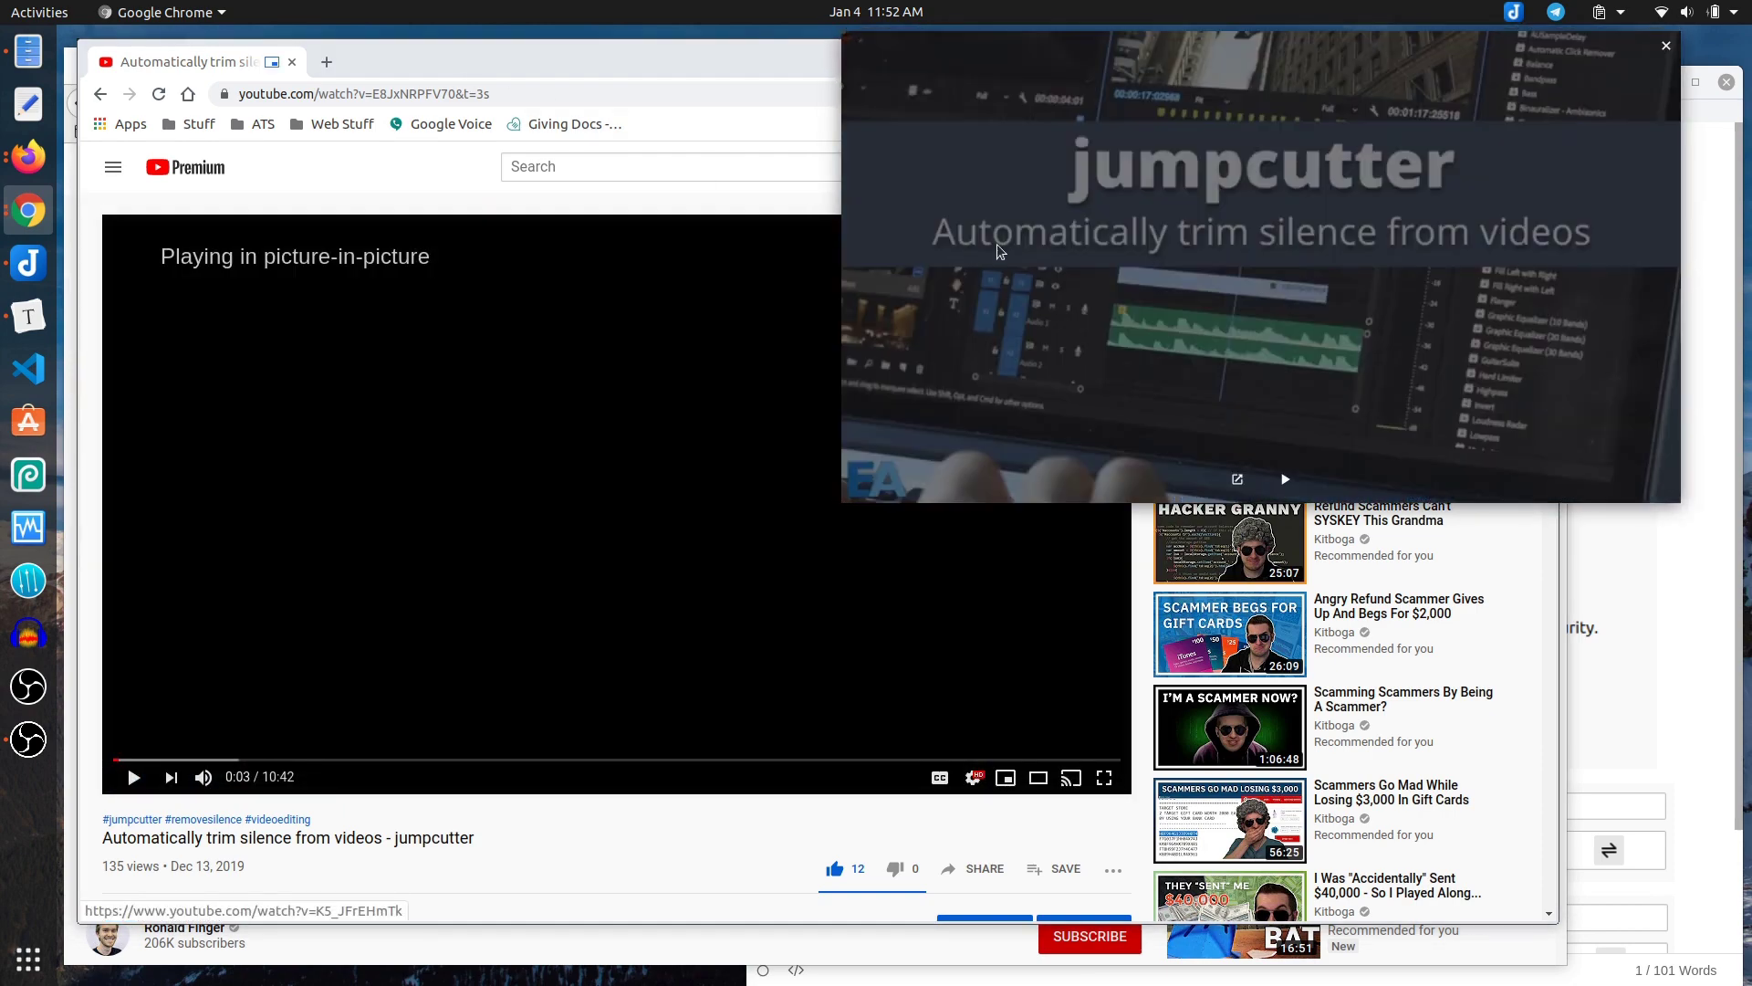
left_click_drag(1004, 254, 406, 297)
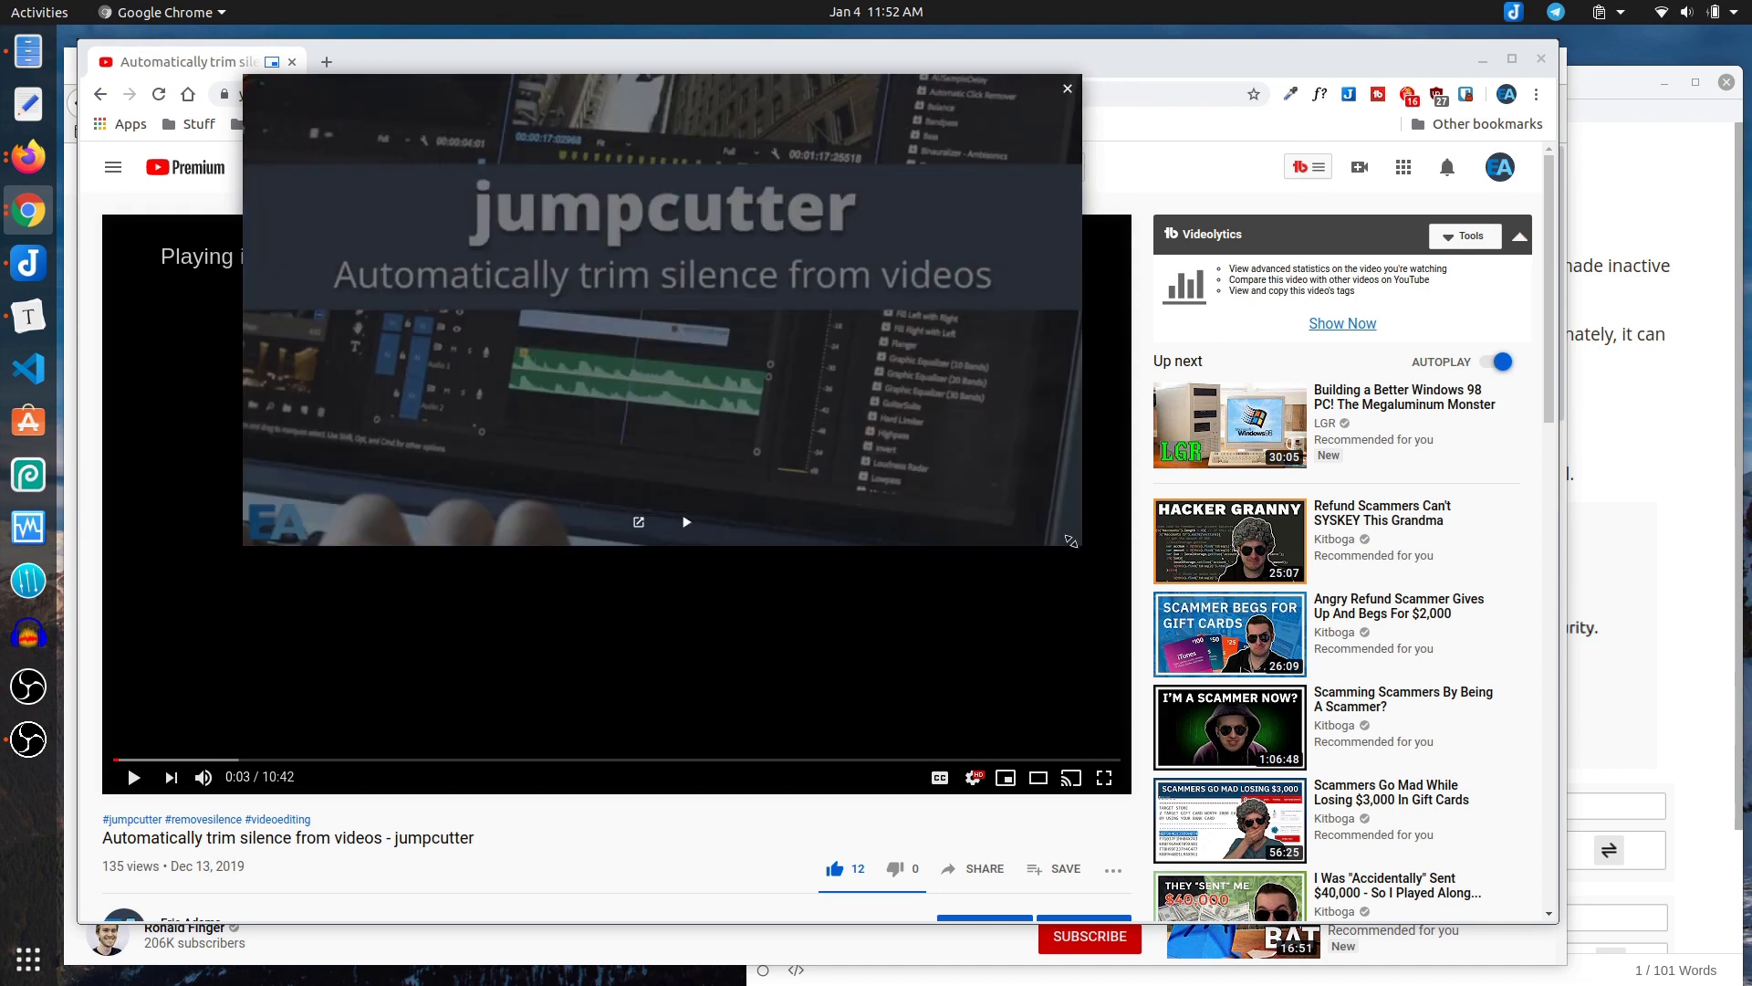
left_click_drag(1070, 540, 1093, 548)
left_click_drag(901, 453, 1529, 878)
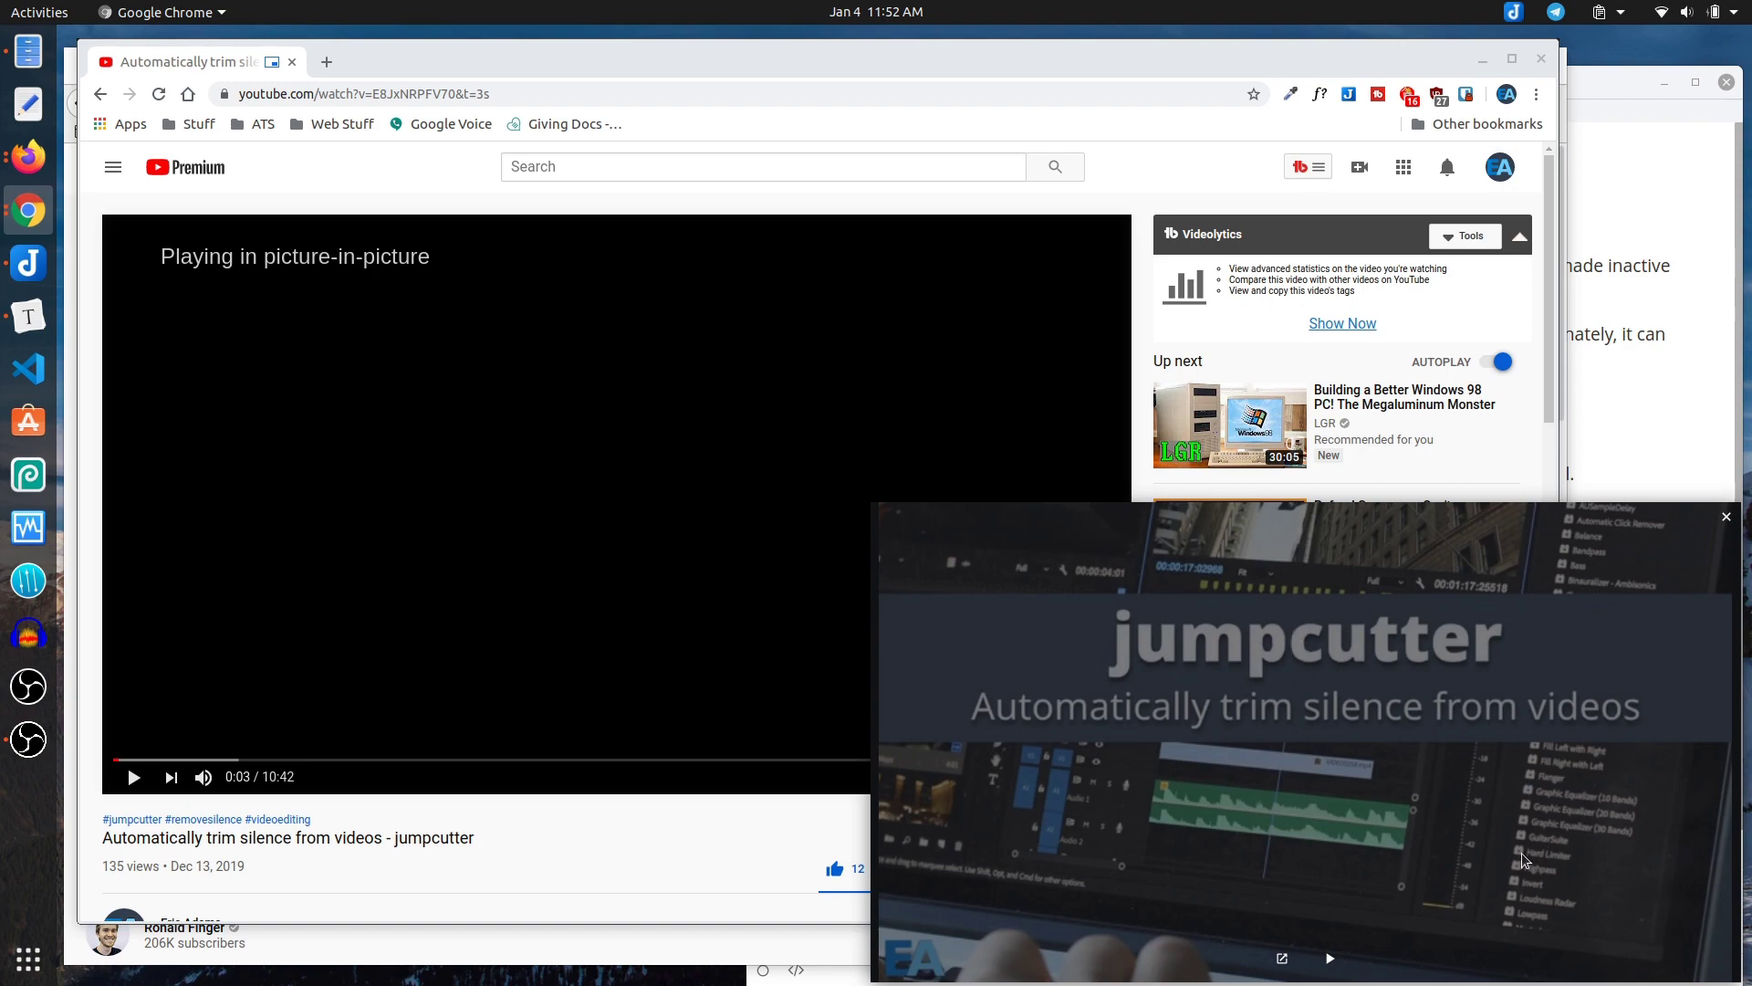
left_click(1726, 519)
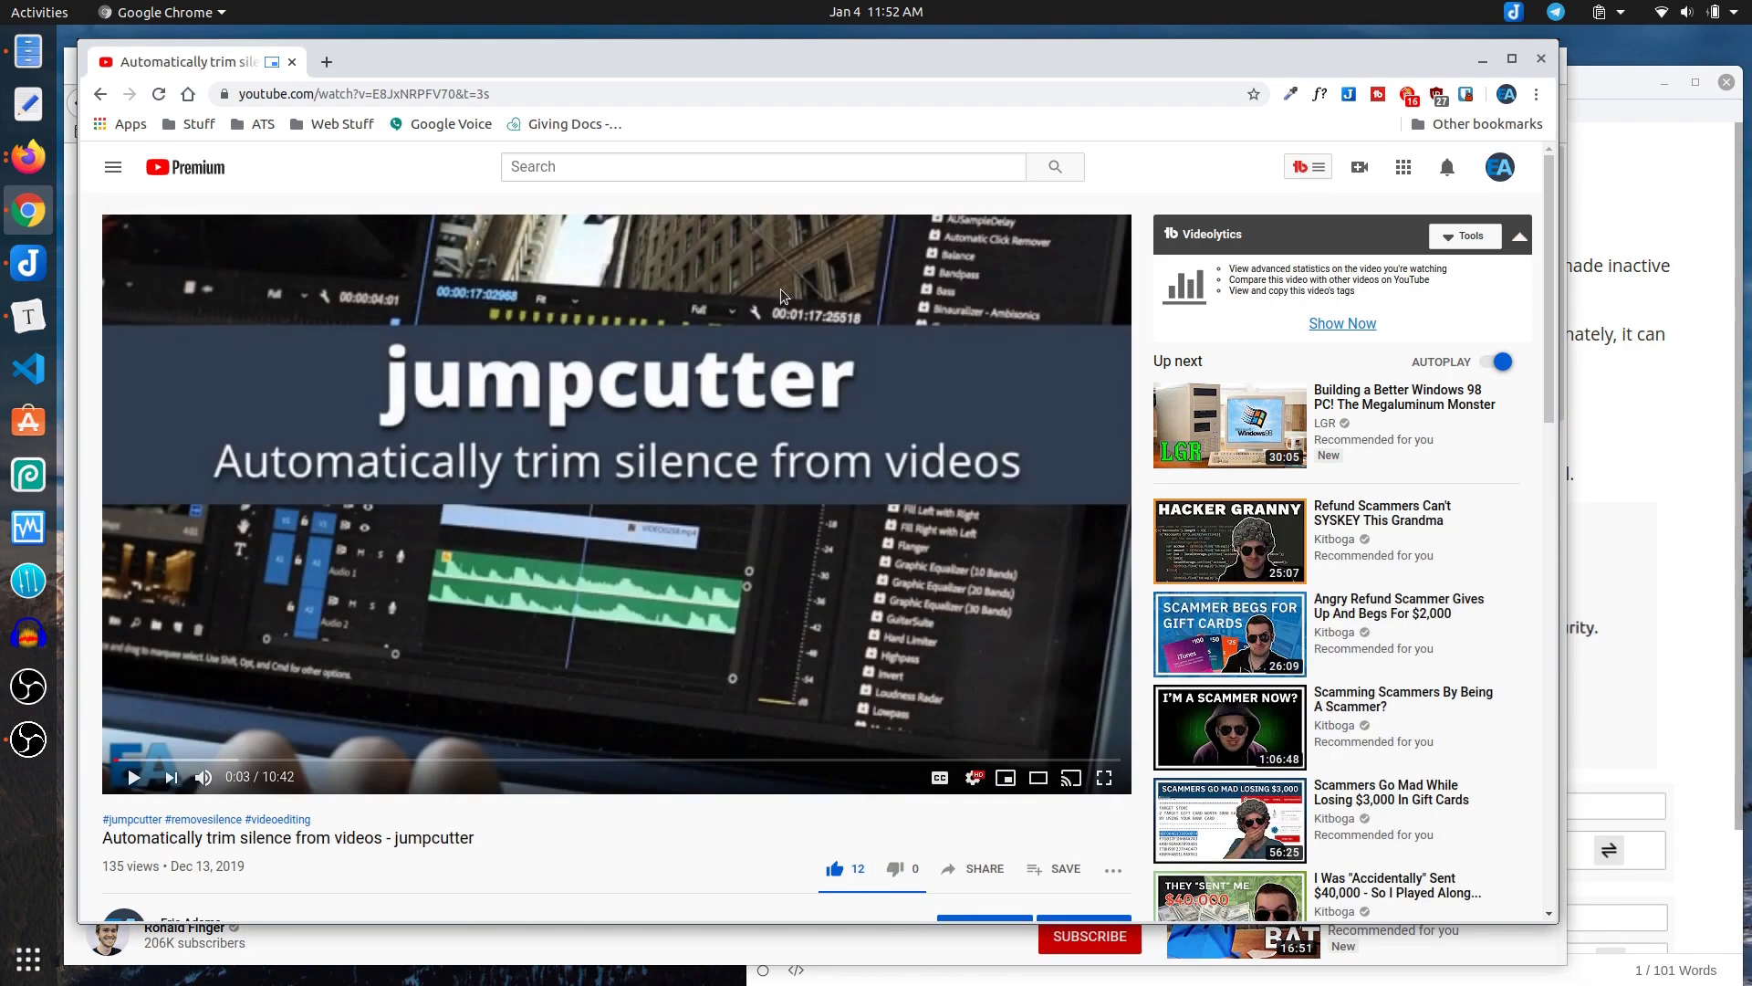
left_click(1483, 59)
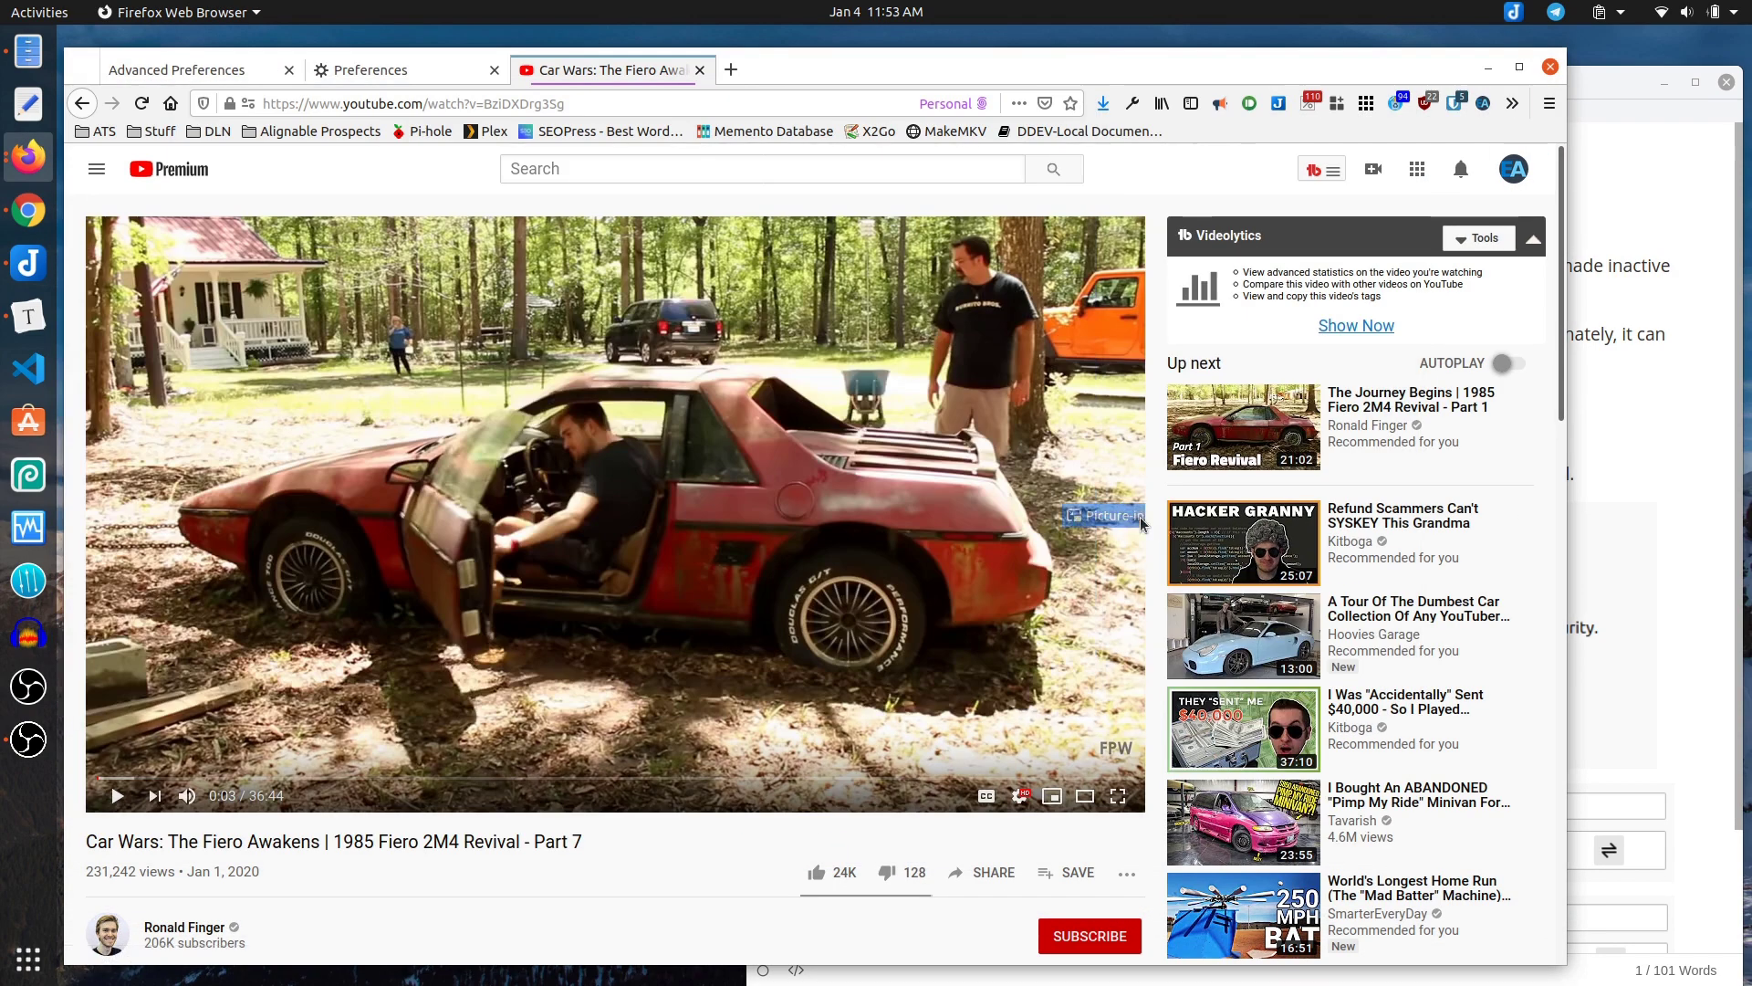
left_click(1132, 516)
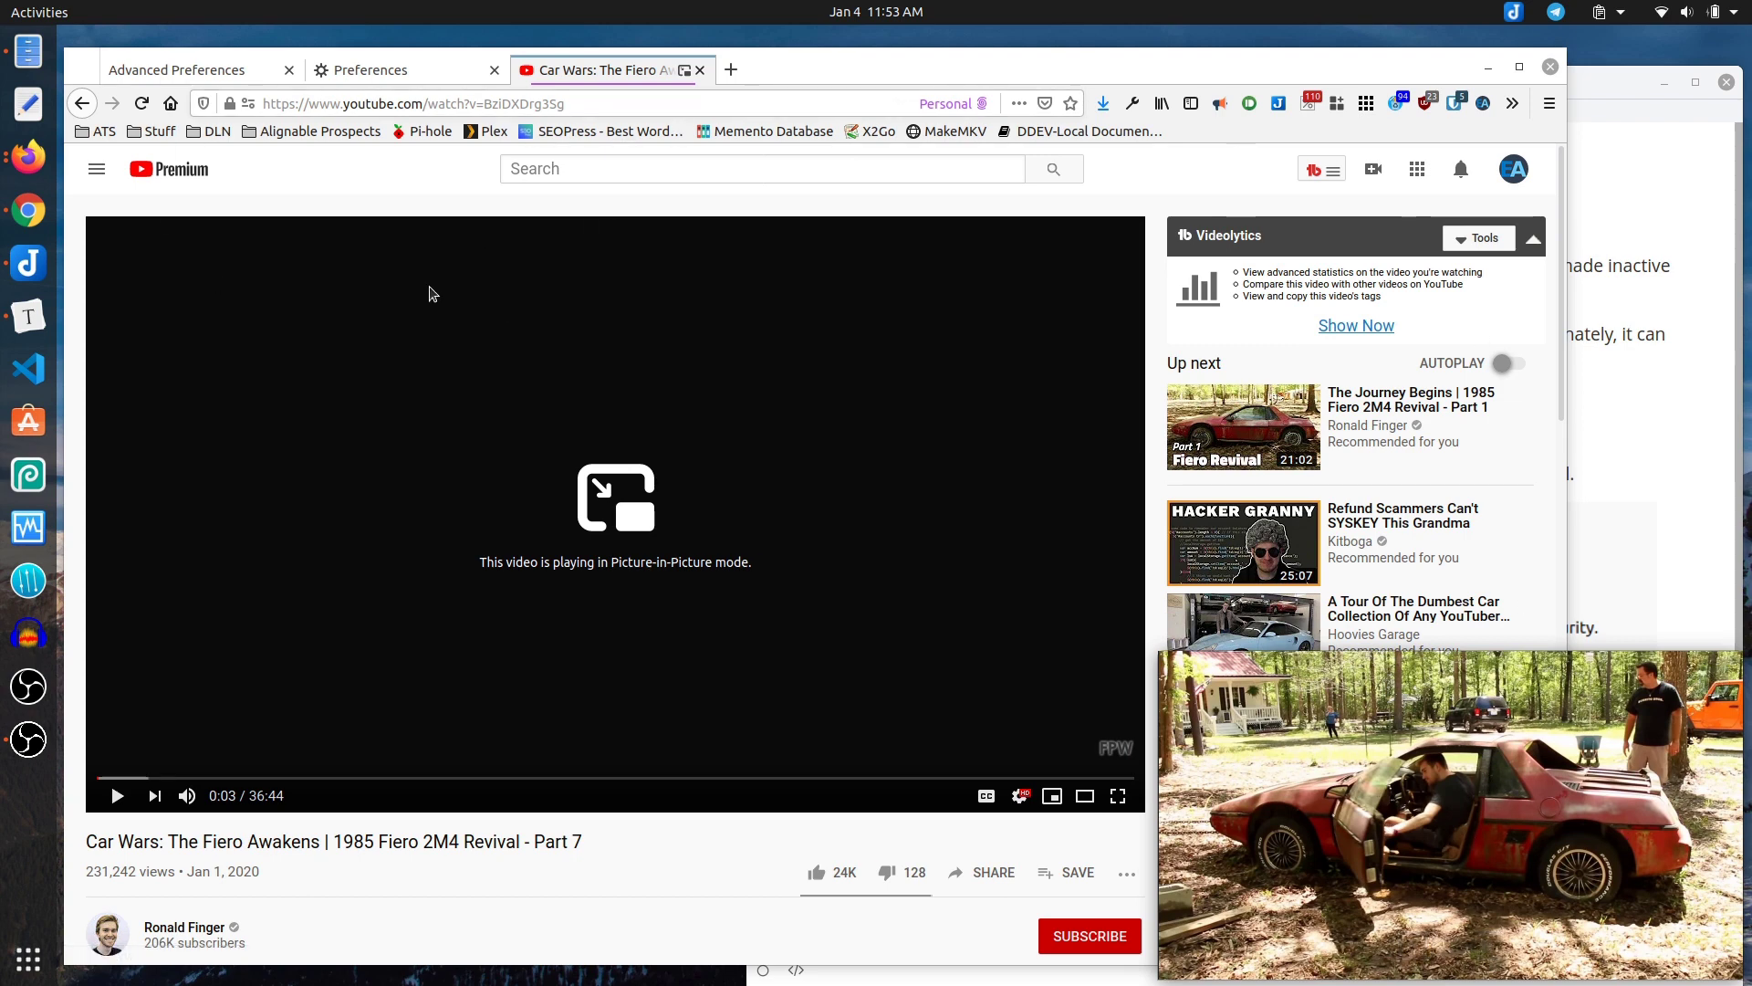
mouse_move(1445, 857)
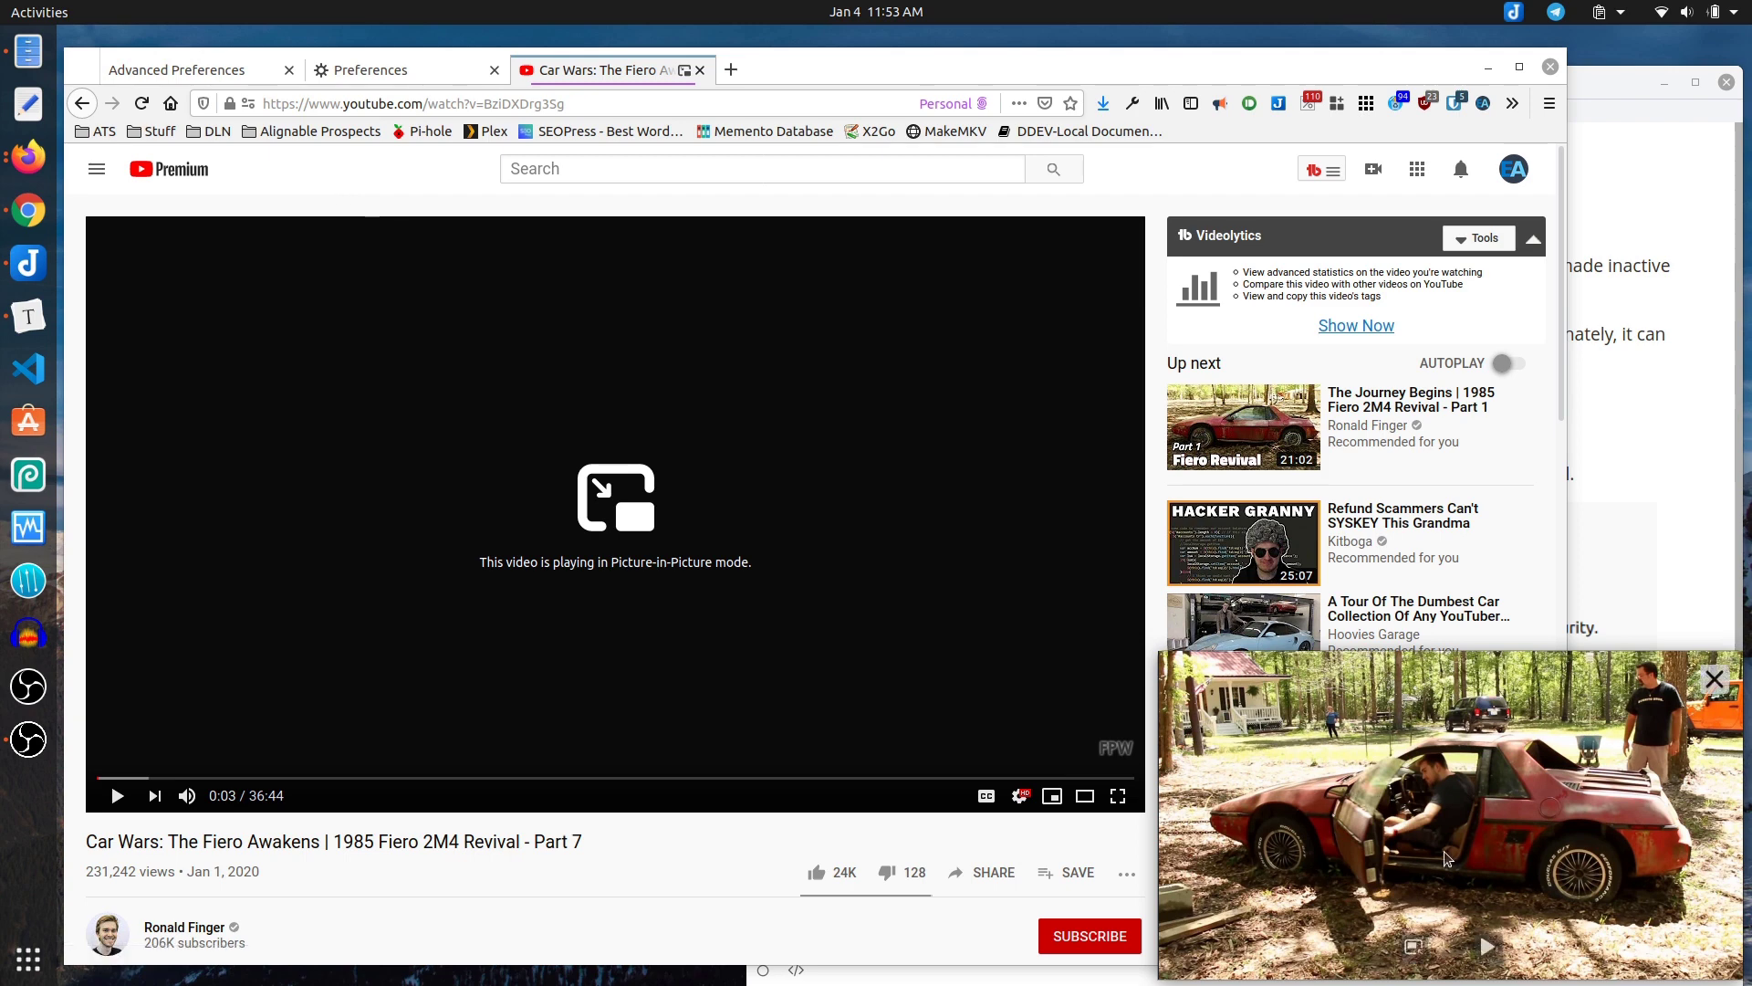
left_click(911, 149)
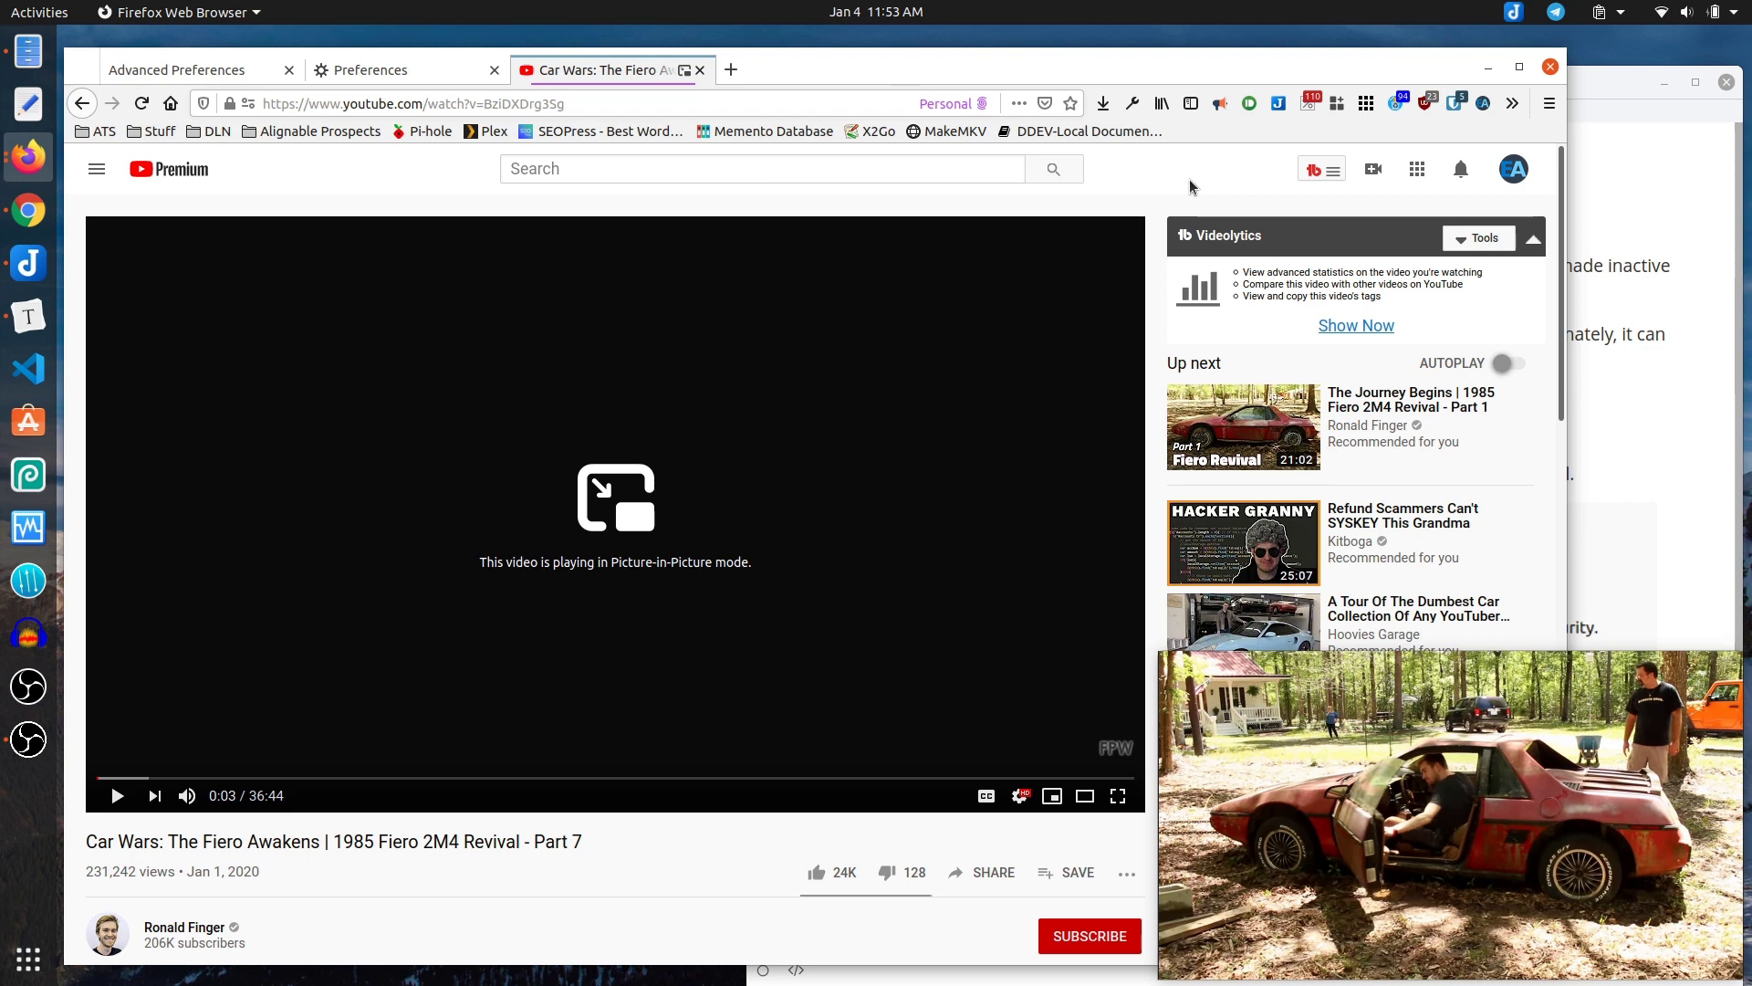
mouse_move(1389, 821)
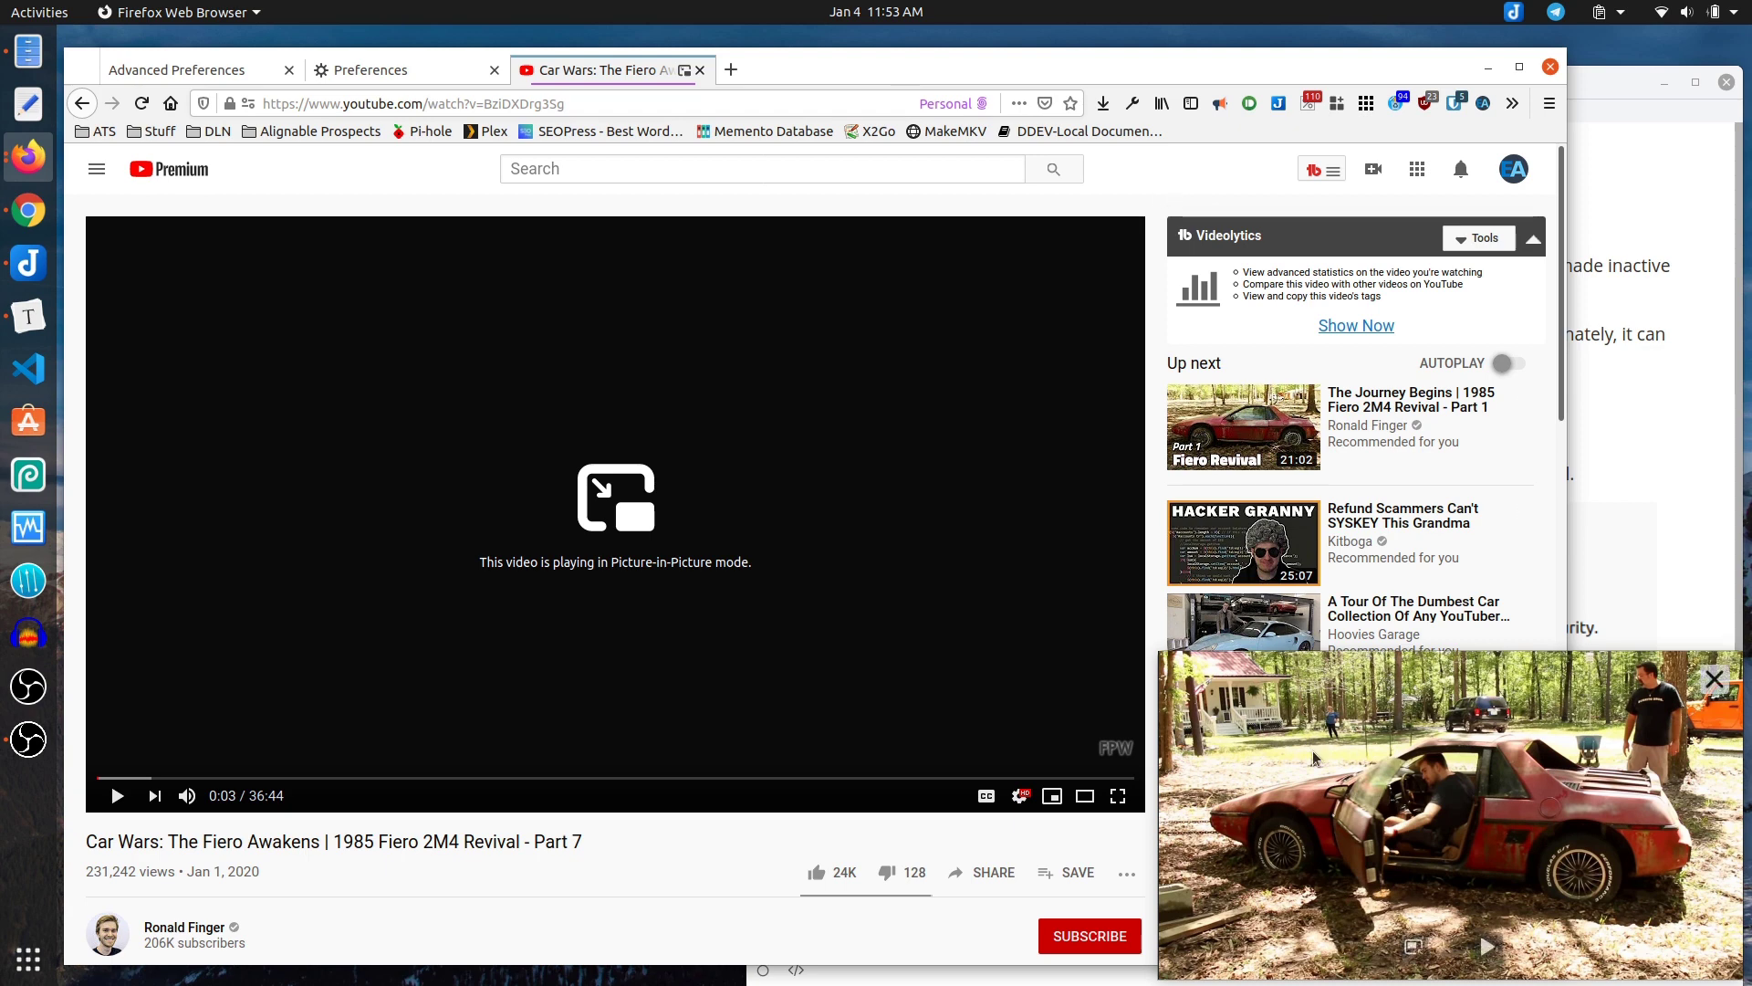
- Return the floating Fiero video to Firefox's player and raise the window a few pixels
left_click(1714, 679)
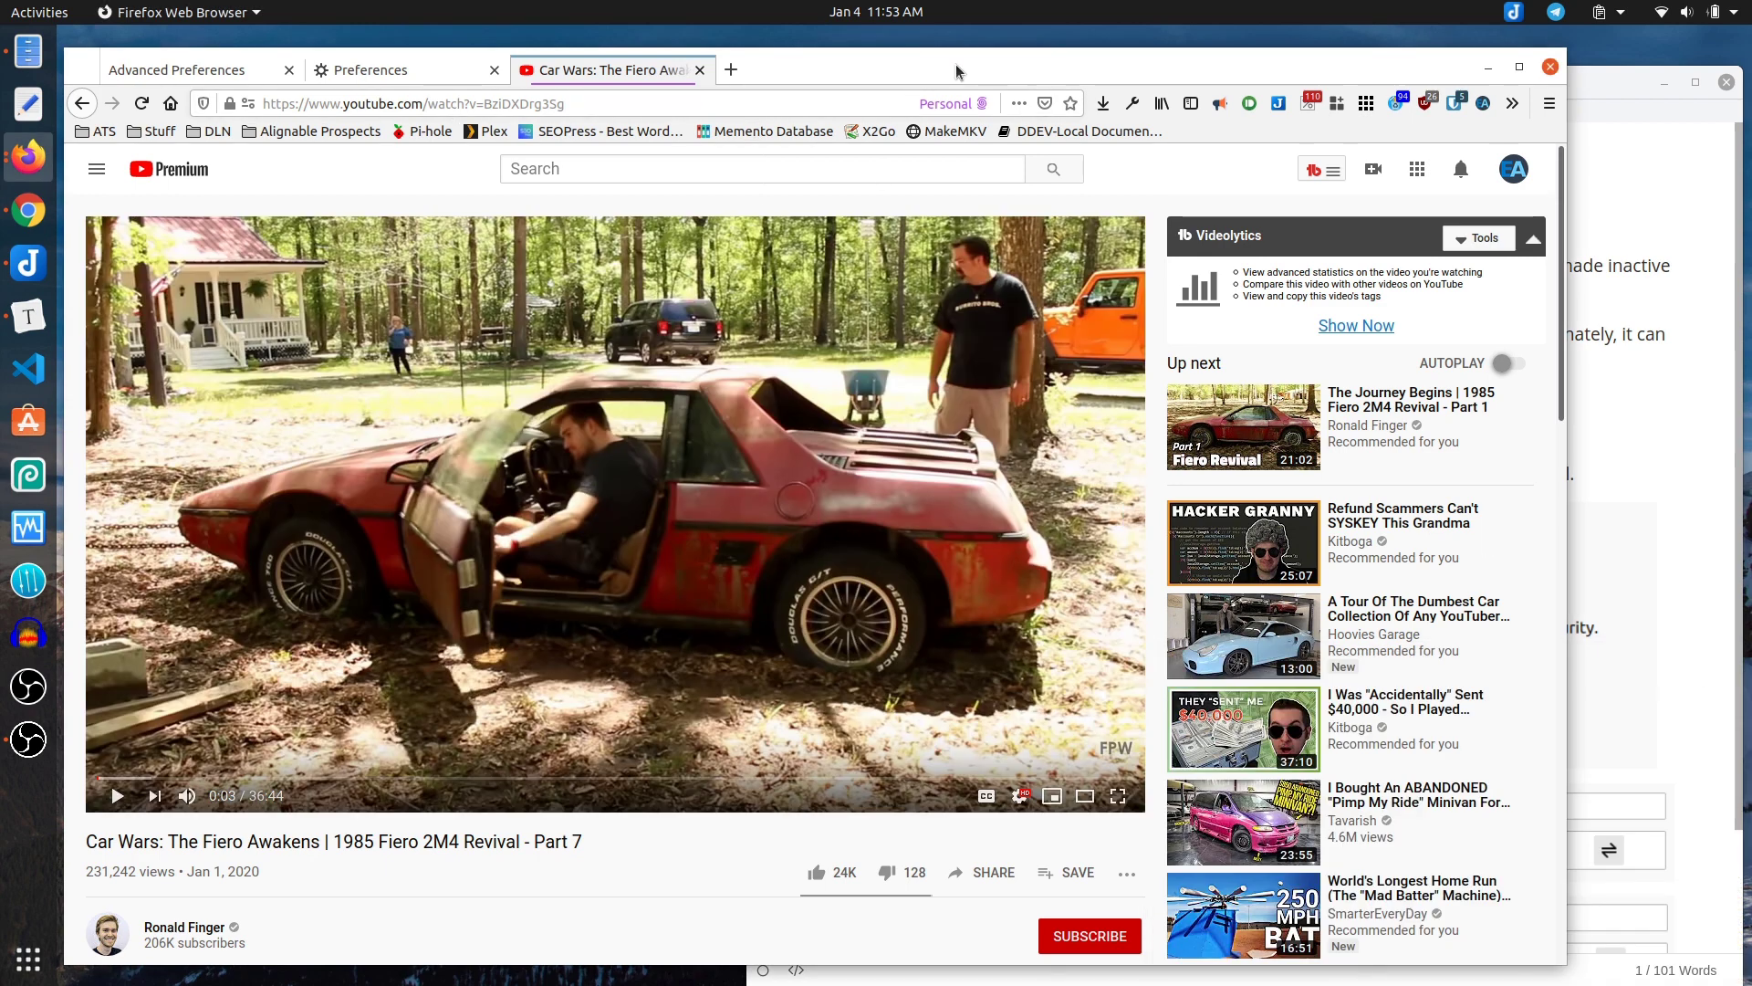
left_click_drag(956, 71, 958, 61)
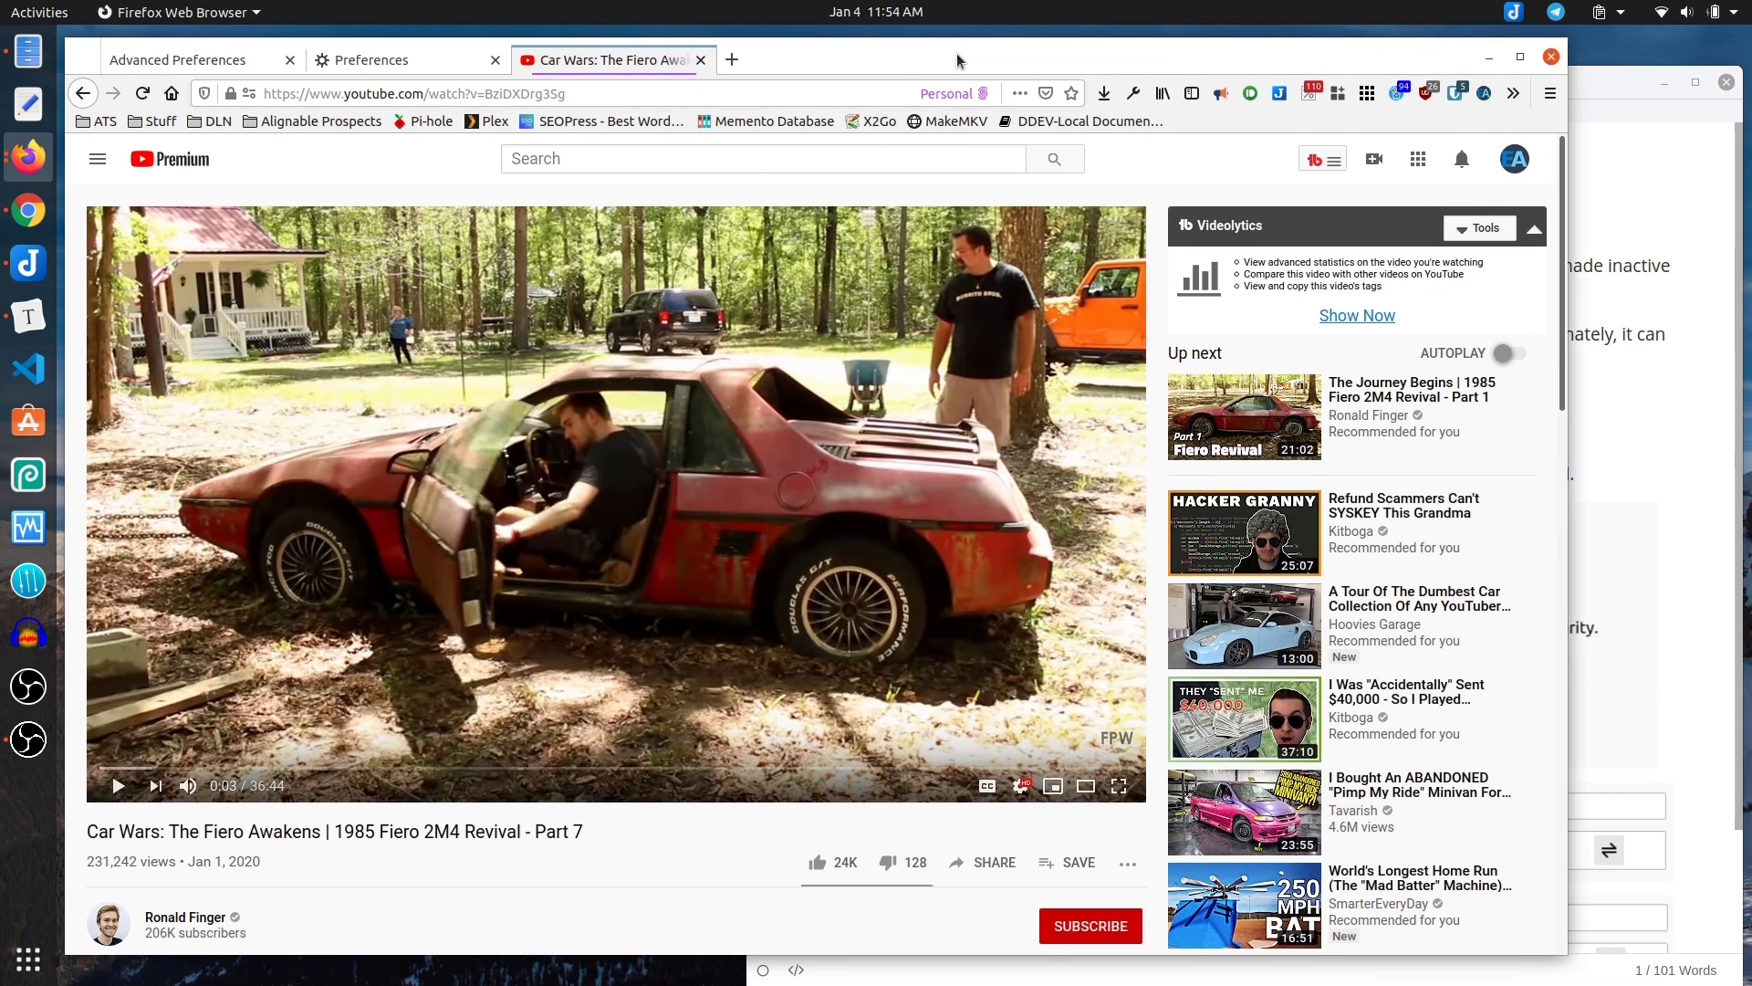